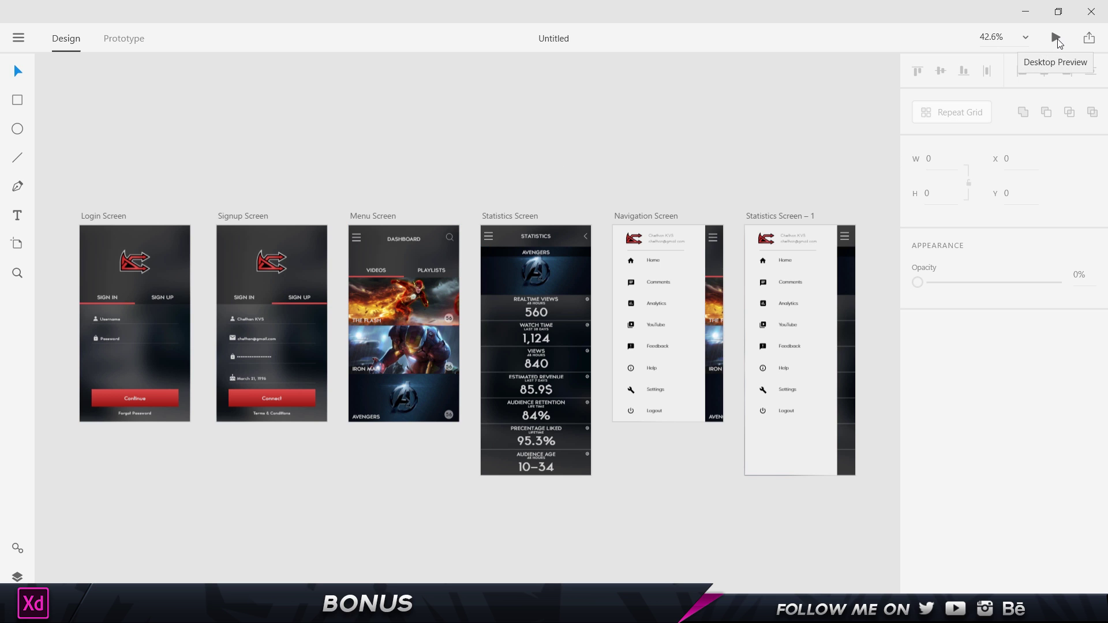
Preview the Login Screen design in a window, then close the preview
{"action": "left_click", "coordinate": [1057, 38]}
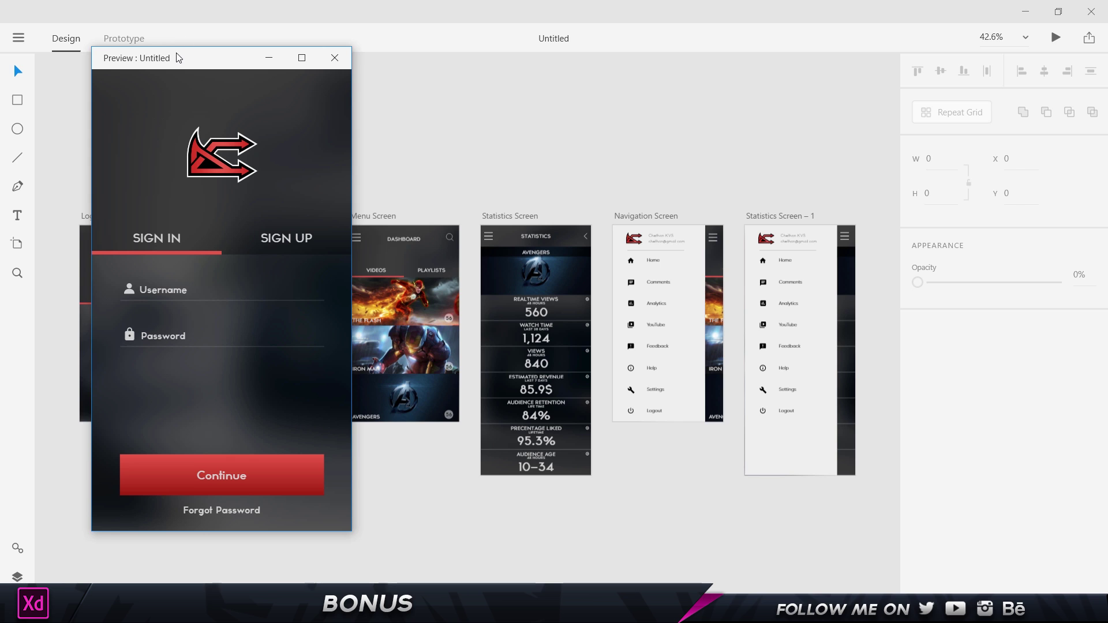
{"action": "left_click_drag", "start_coordinate": [179, 58], "coordinate": [409, 52]}
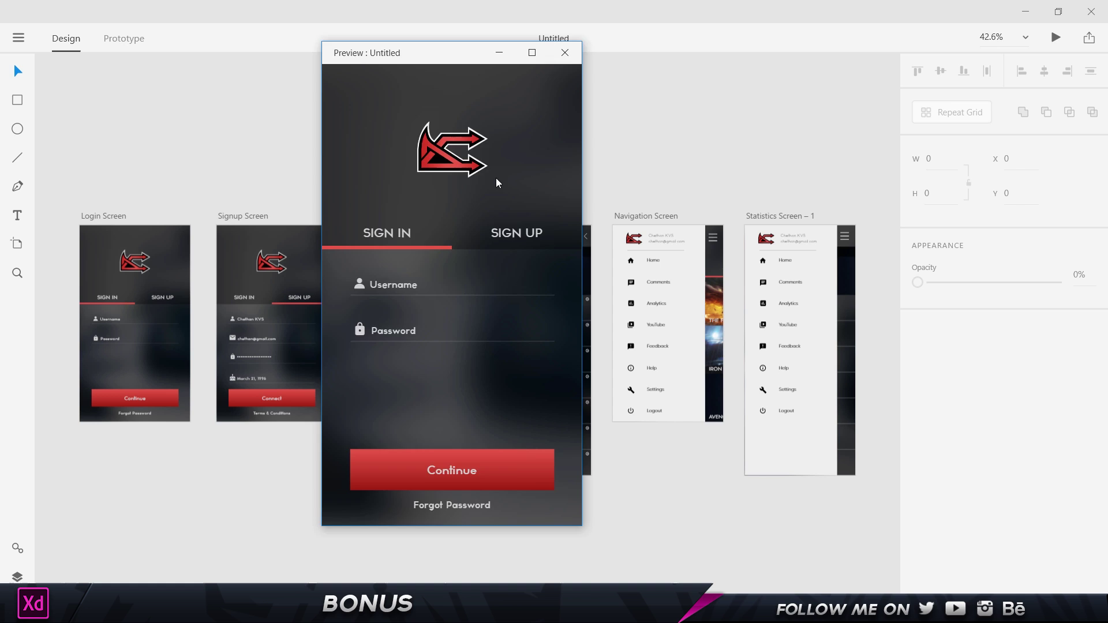
{"action": "key", "text": "alt+F4"}
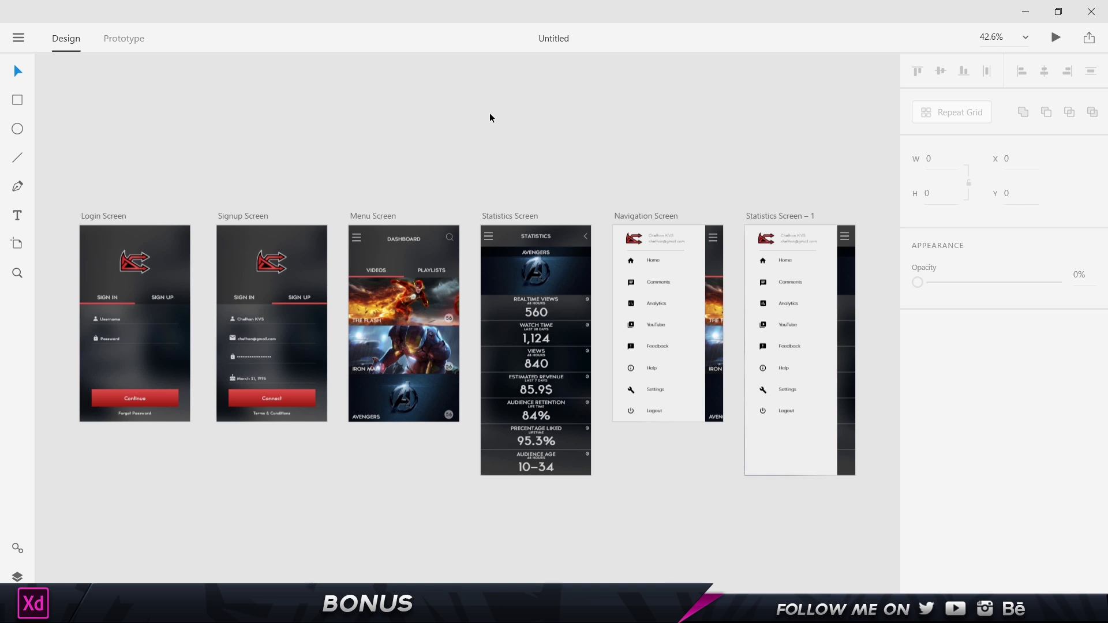
In Illustrator, delete the B from the ADOBE XD heading
{"action": "left_click_drag", "start_coordinate": [447, 489], "coordinate": [457, 58]}
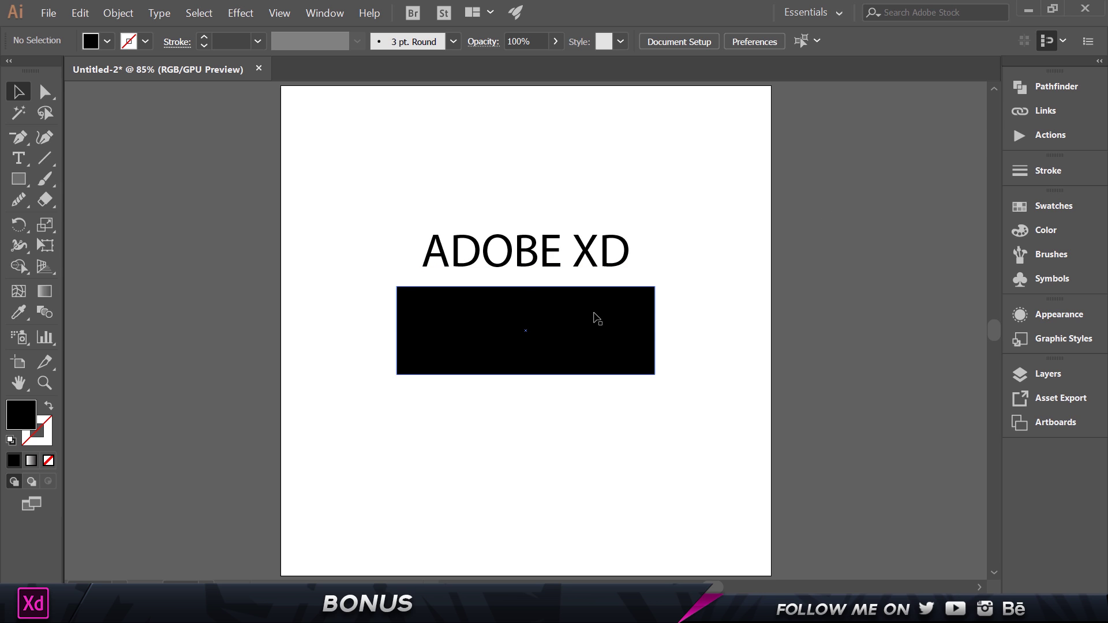
{"action": "left_click", "coordinate": [597, 319]}
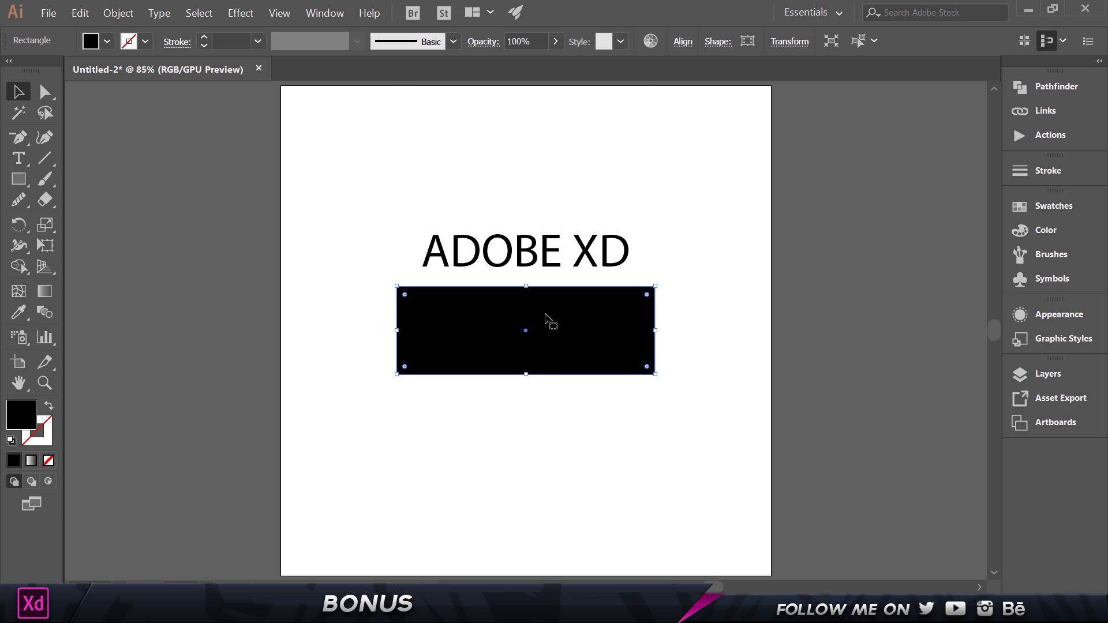
{"action": "left_click", "coordinate": [546, 260]}
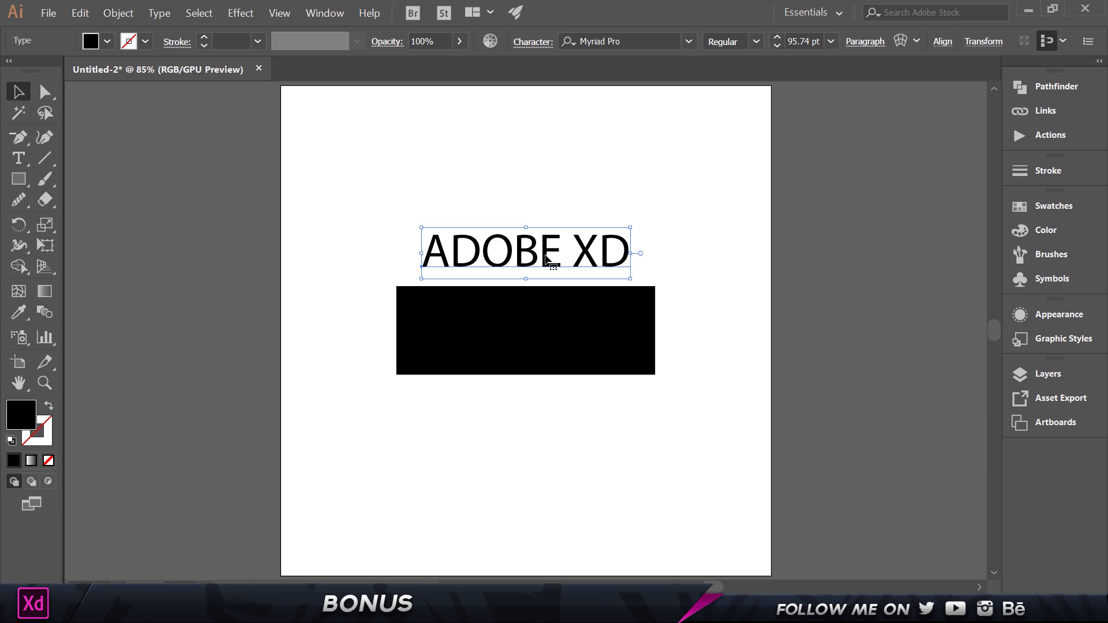
{"action": "double_click", "coordinate": [546, 260]}
{"action": "key", "text": "BackSpace"}
{"action": "key", "text": "Escape"}
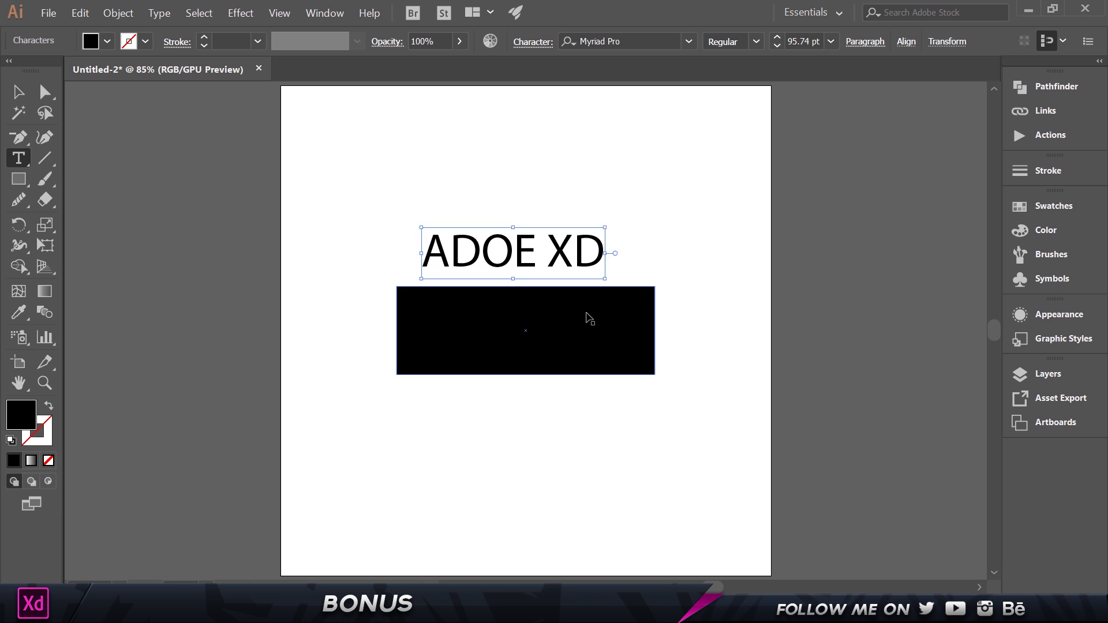
Undo the edit to restore the ADOBE XD heading, then select the black rectangle
{"action": "key", "text": "ctrl+z"}
{"action": "type", "text": "v"}
{"action": "key", "text": "BackSpace"}
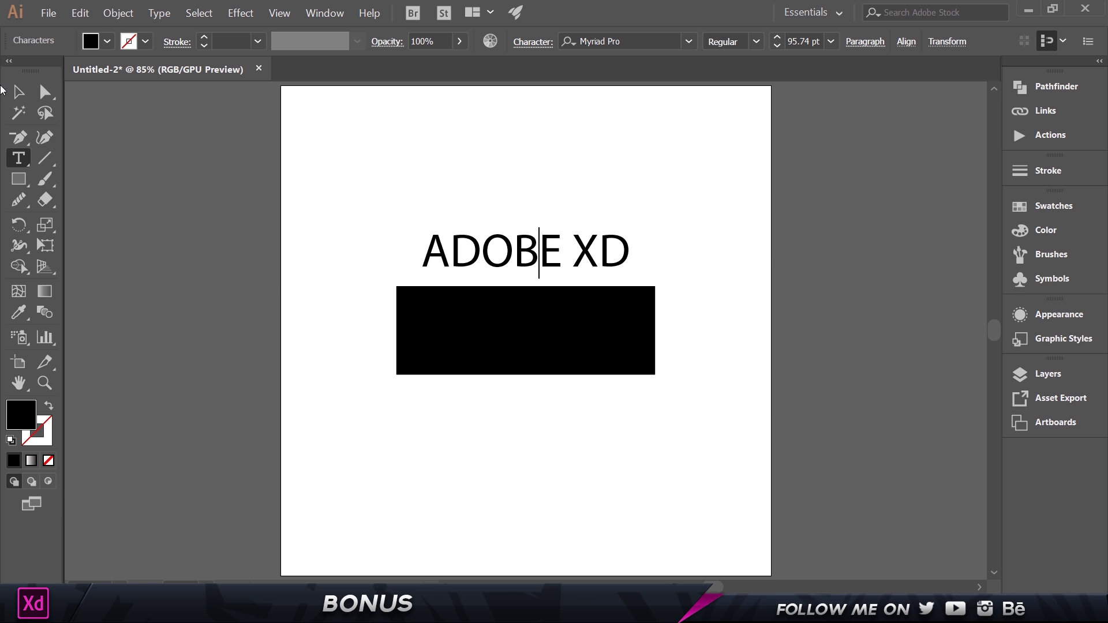
{"action": "key", "text": "Escape"}
{"action": "left_click", "coordinate": [342, 384]}
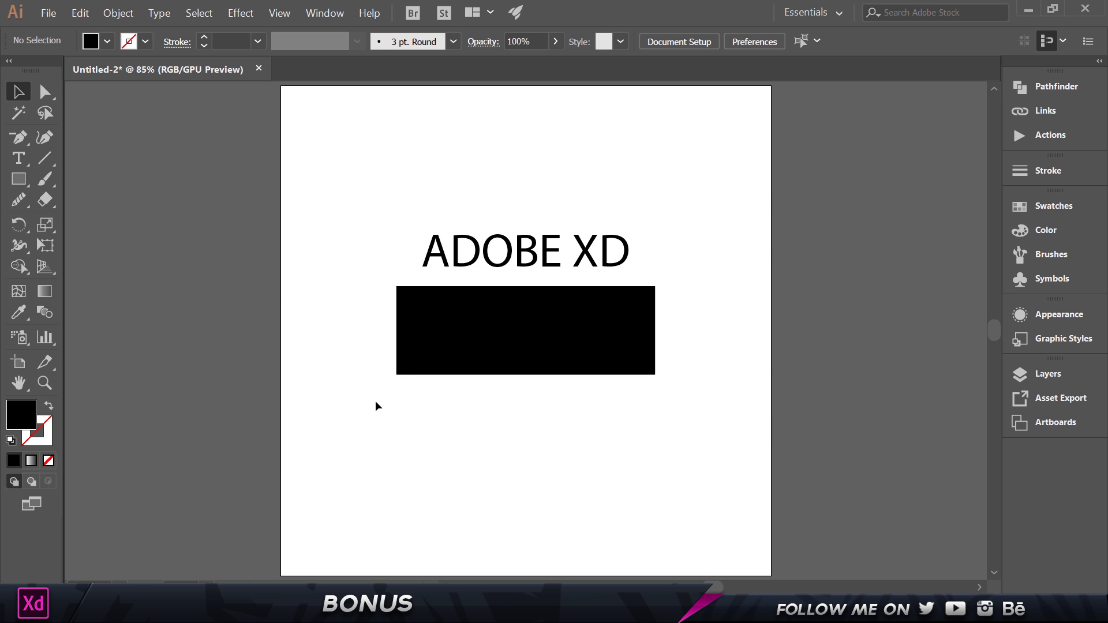
{"action": "left_click", "coordinate": [546, 330]}
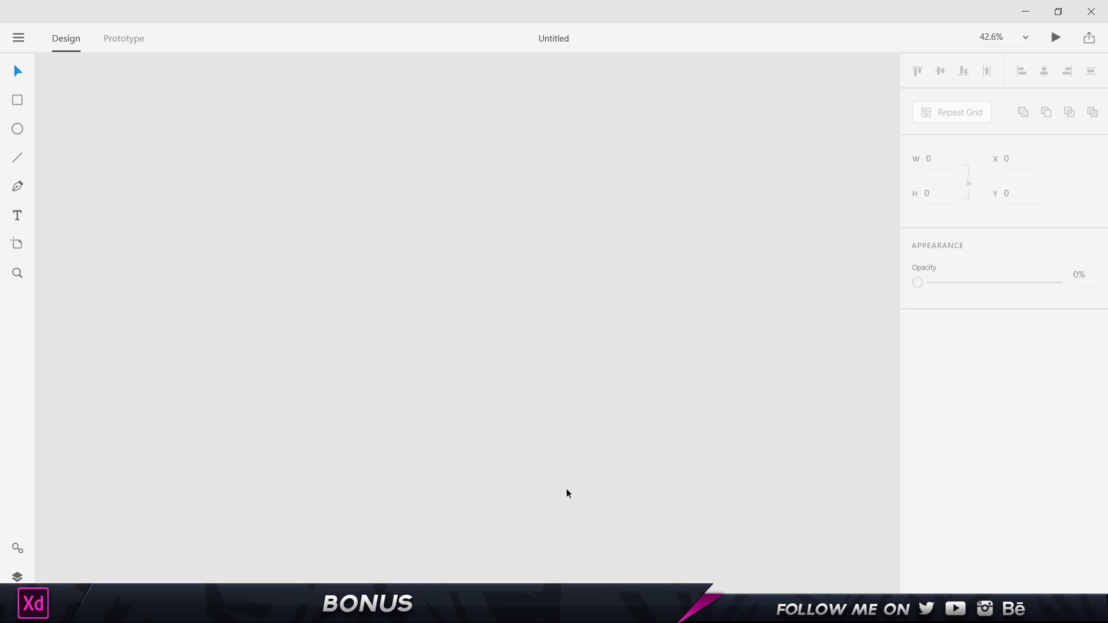
Paste the 527 × 180 rectangle into XD and change its fill to red
{"action": "key", "text": "ctrl+v"}
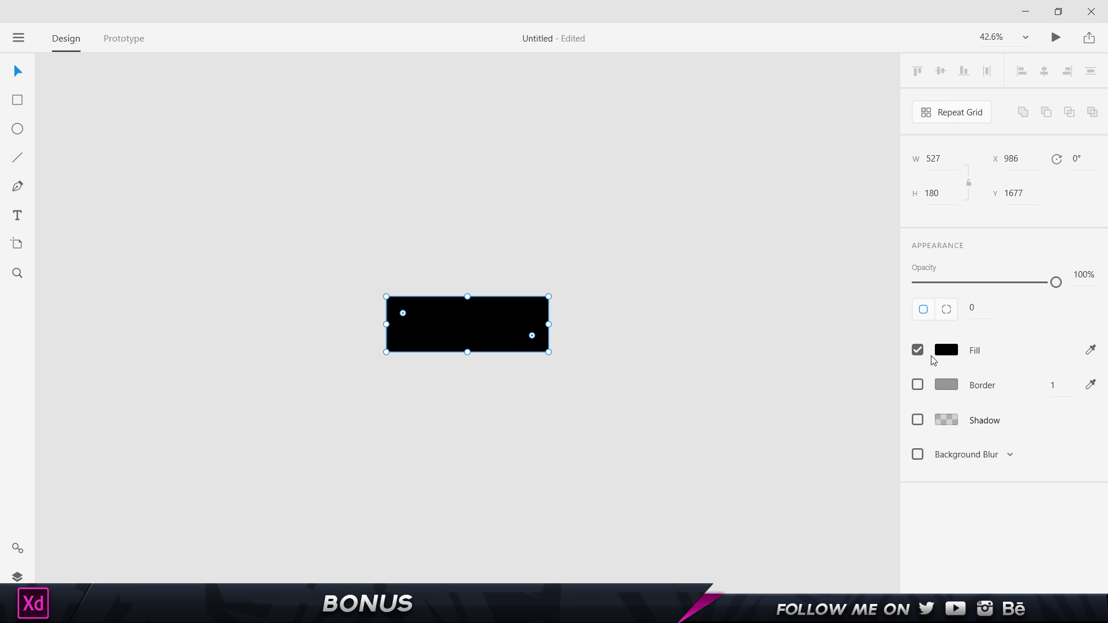
{"action": "left_click", "coordinate": [951, 350]}
{"action": "left_click_drag", "start_coordinate": [836, 309], "coordinate": [868, 245]}
{"action": "left_click", "coordinate": [771, 138]}
Set the pasted rectangle's fill back to black and reselect it
{"action": "left_click", "coordinate": [498, 322]}
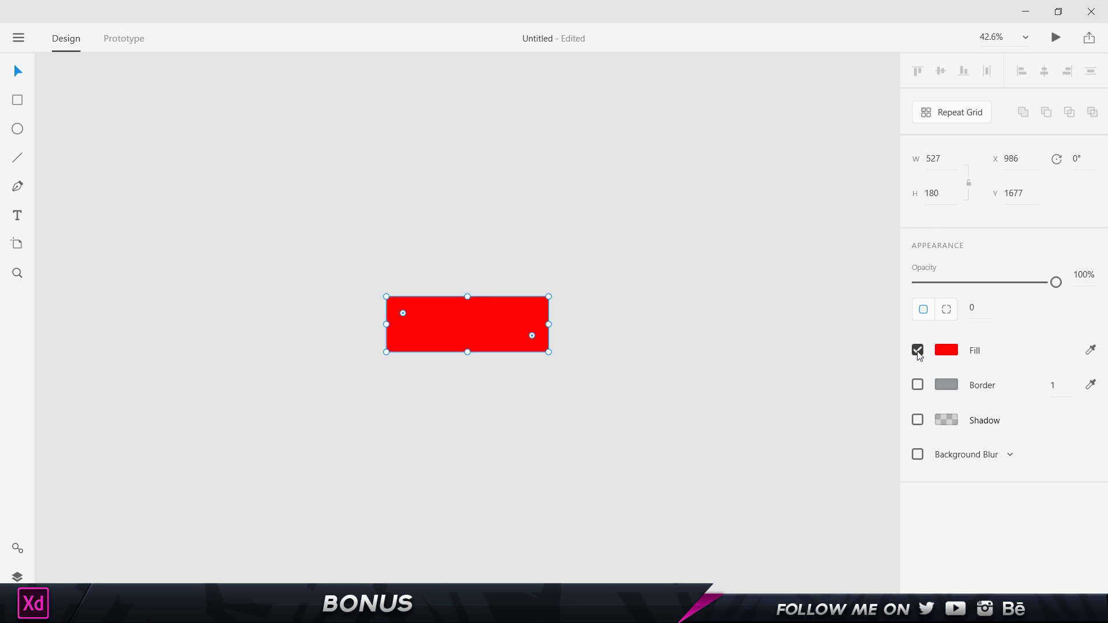
{"action": "left_click", "coordinate": [946, 350]}
{"action": "left_click_drag", "start_coordinate": [794, 354], "coordinate": [693, 398]}
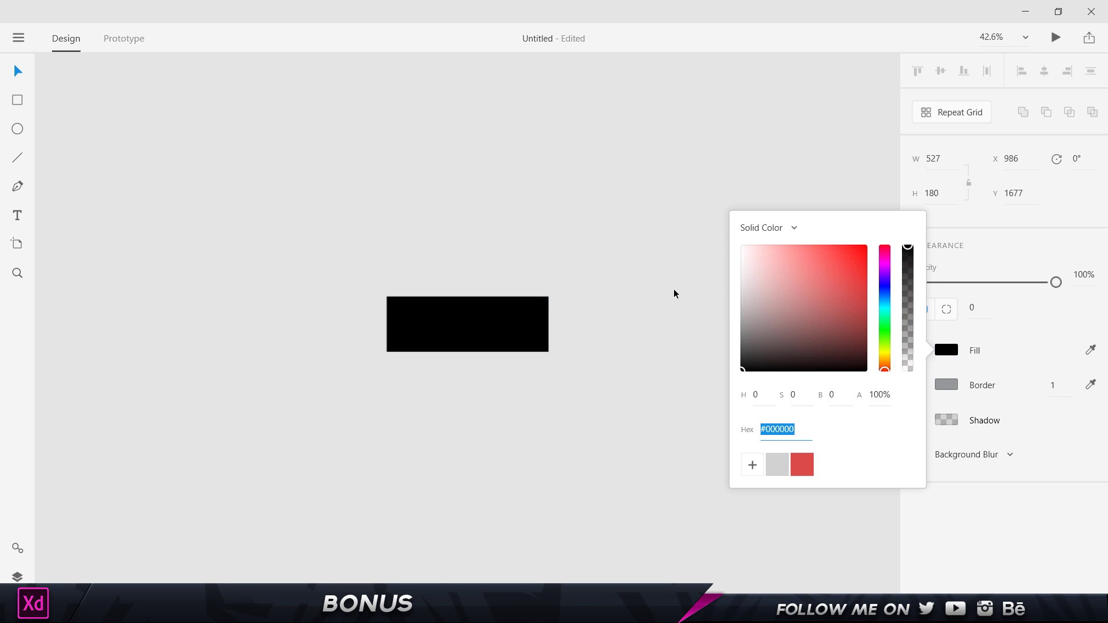
{"action": "left_click", "coordinate": [676, 279]}
{"action": "left_click", "coordinate": [492, 326]}
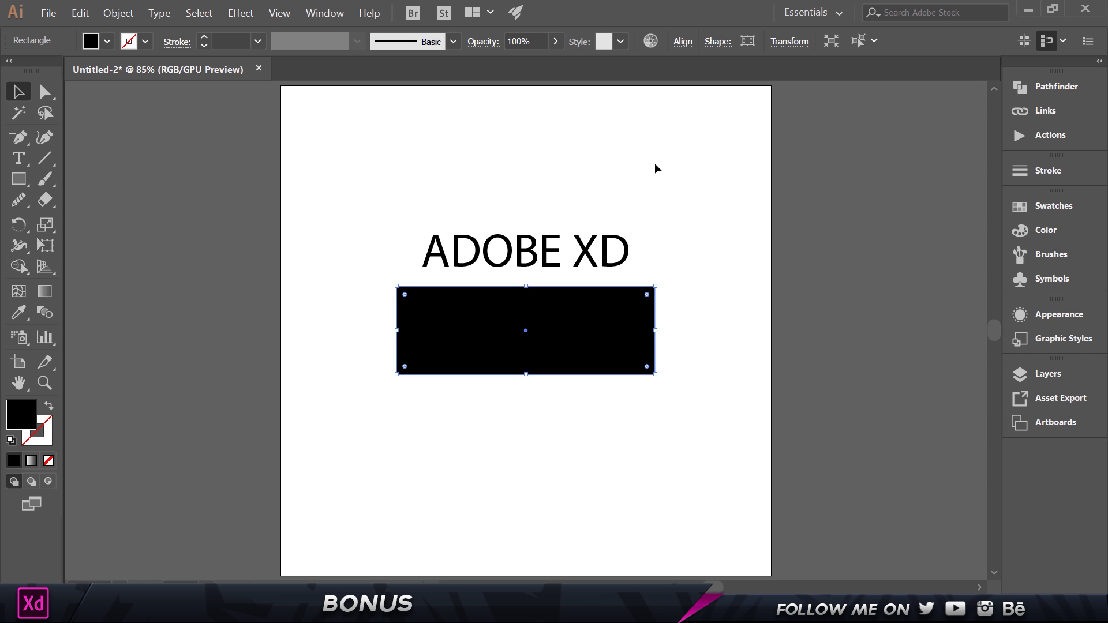
Paste the ADOBE XD heading above the black rectangle in XD
{"action": "left_click", "coordinate": [568, 249]}
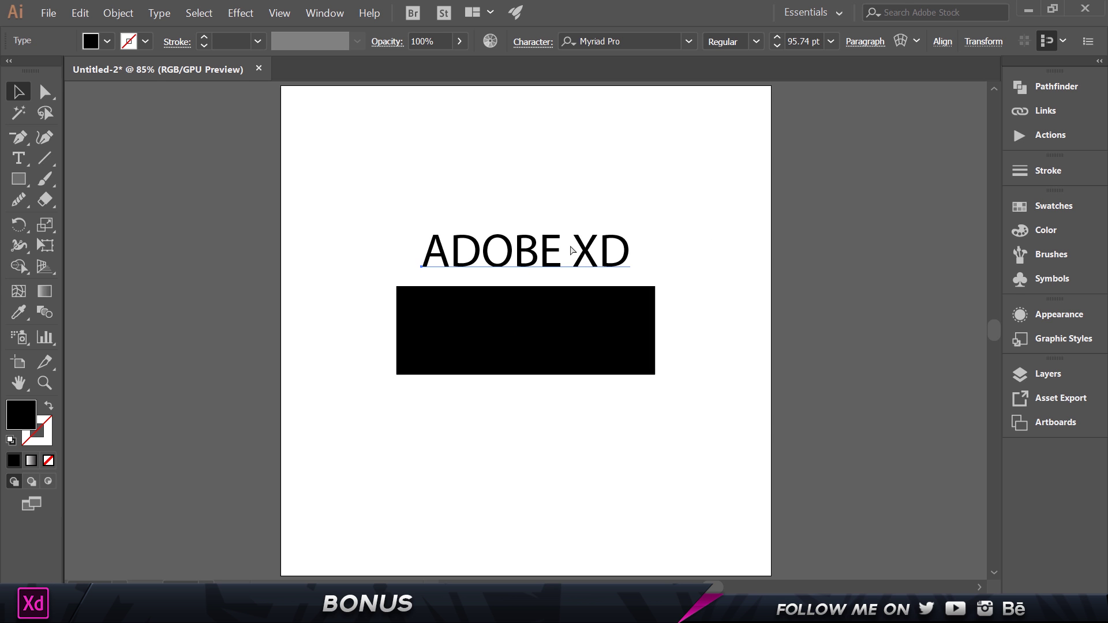
{"action": "left_click", "coordinate": [618, 537]}
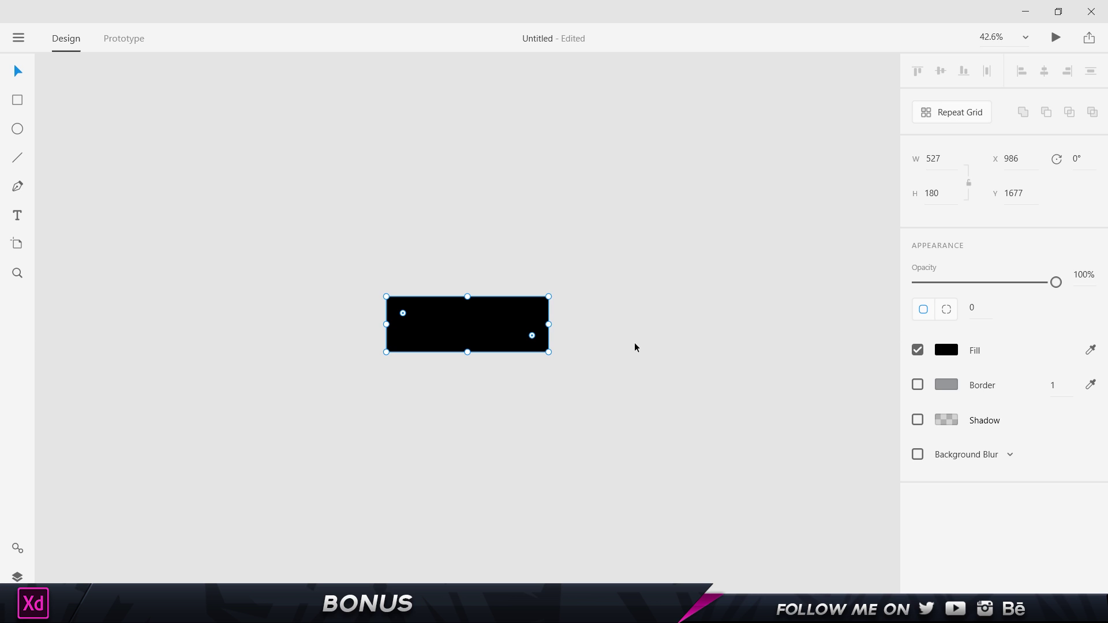
{"action": "key", "text": "ctrl+v"}
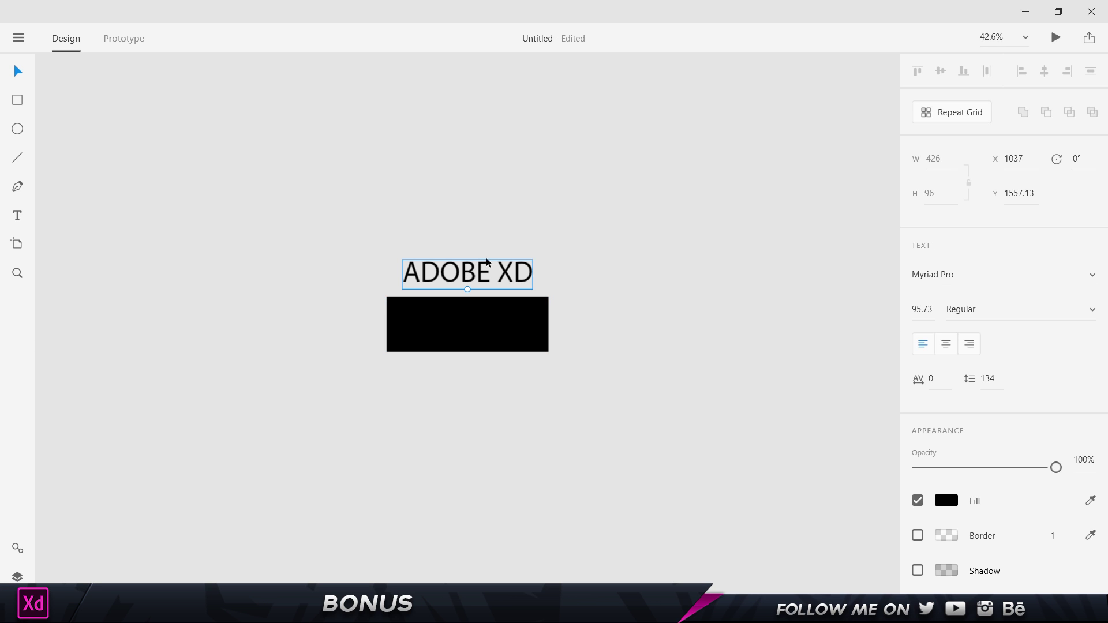
{"action": "scroll", "coordinate": [487, 262], "scroll_direction": "up", "scroll_amount": 5}
{"action": "scroll", "coordinate": [487, 262], "scroll_direction": "down", "scroll_amount": 1}
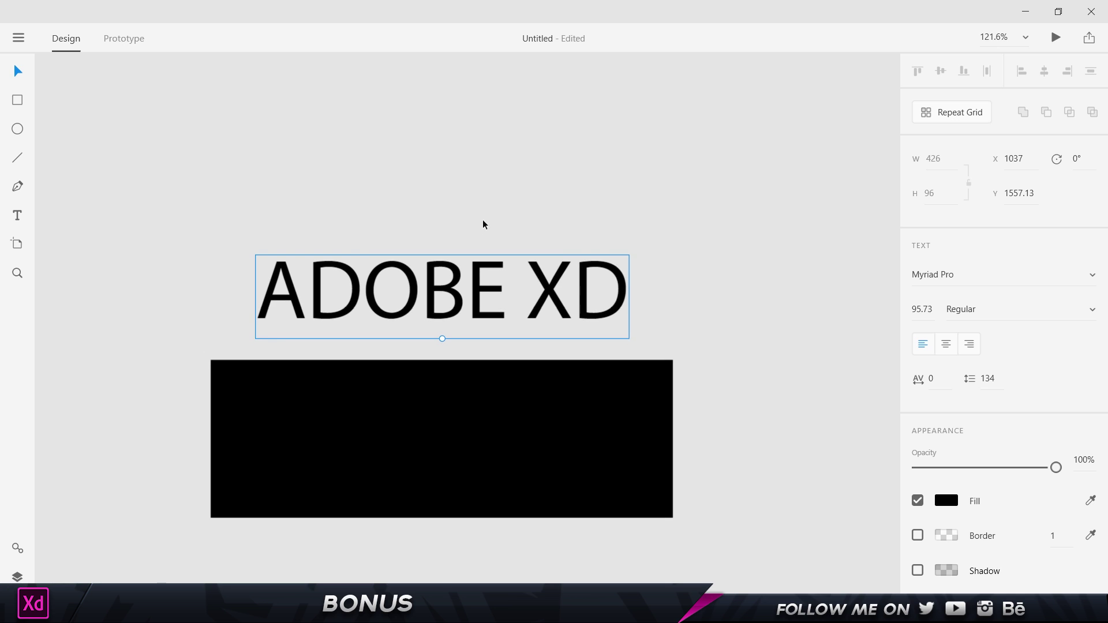
{"action": "left_click", "coordinate": [655, 259]}
{"action": "left_click", "coordinate": [570, 294]}
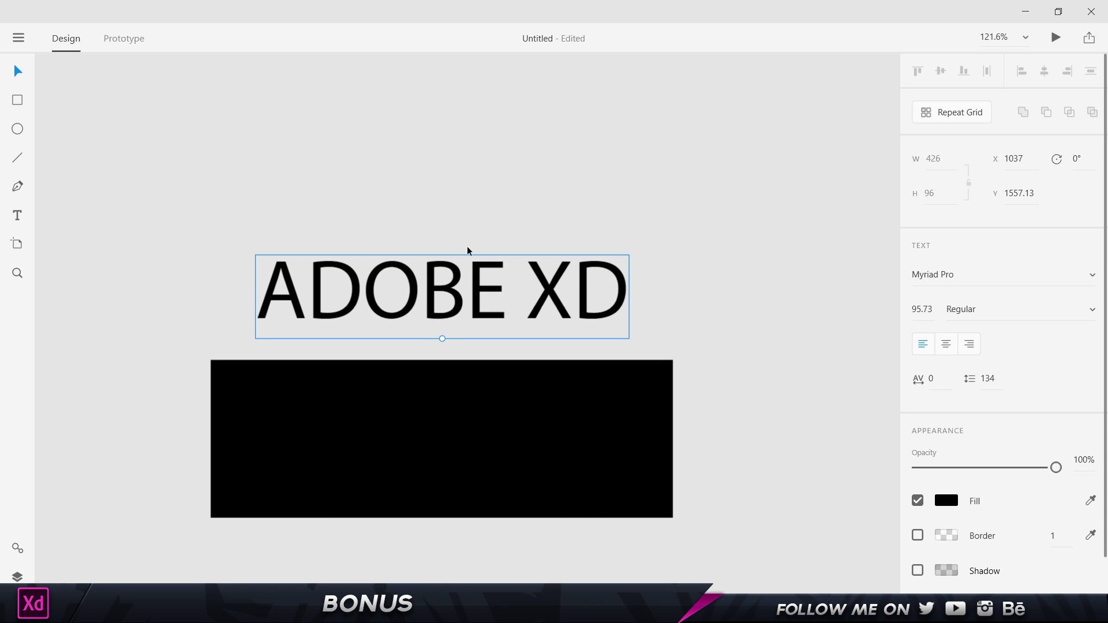
Retype the heading as ADOBE and try Myriad Pro as its font
{"action": "double_click", "coordinate": [502, 293]}
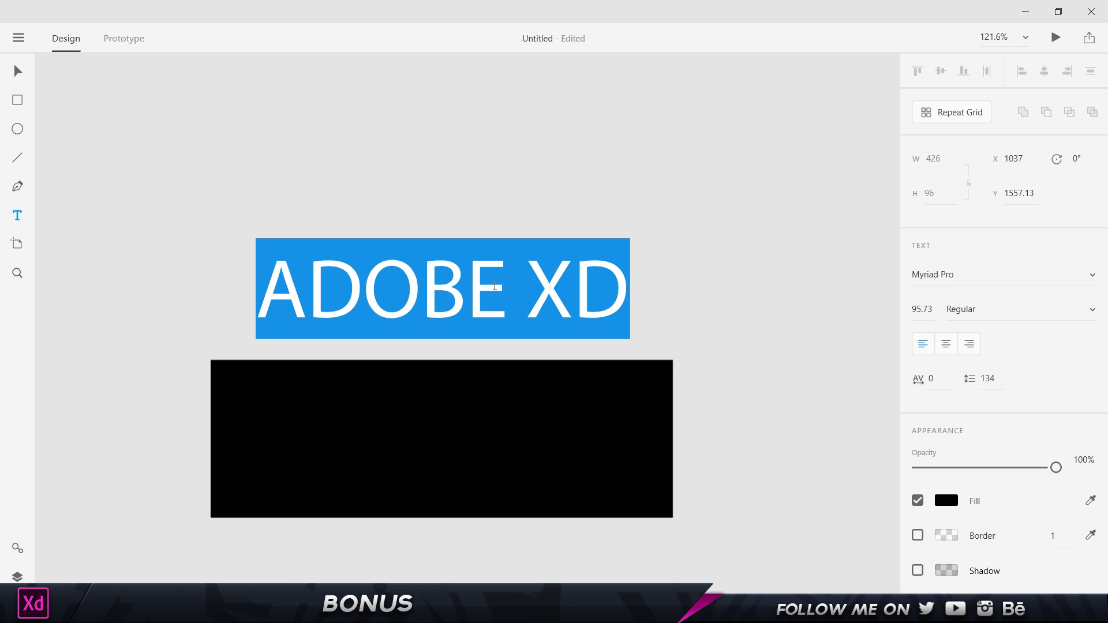
{"action": "type", "text": "ADOBE"}
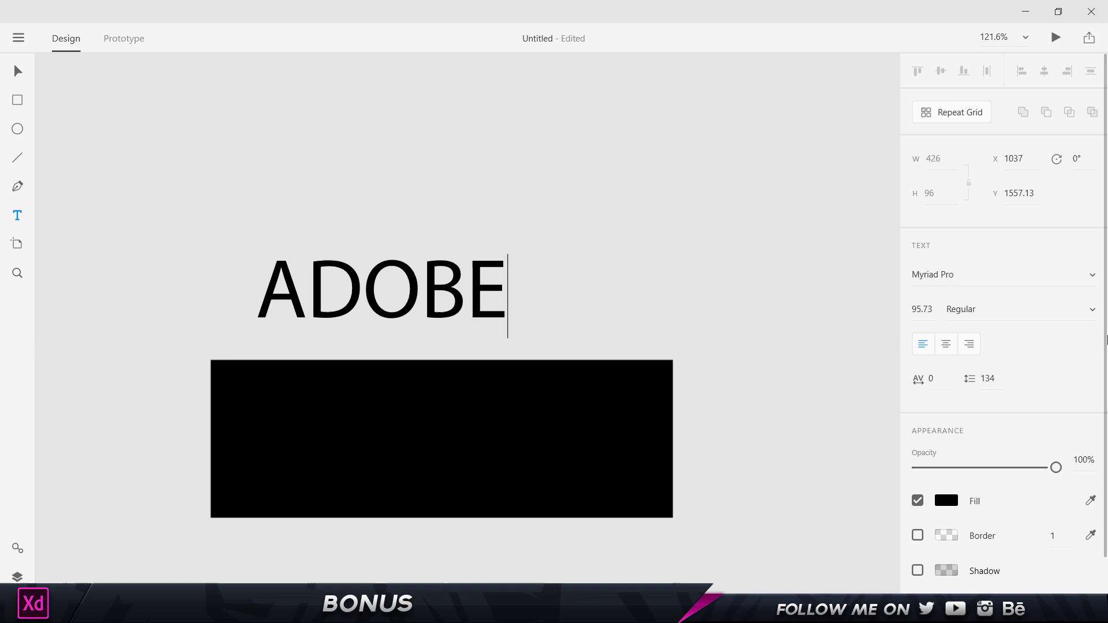
{"action": "left_click", "coordinate": [1012, 286]}
{"action": "key", "text": "BackSpace"}
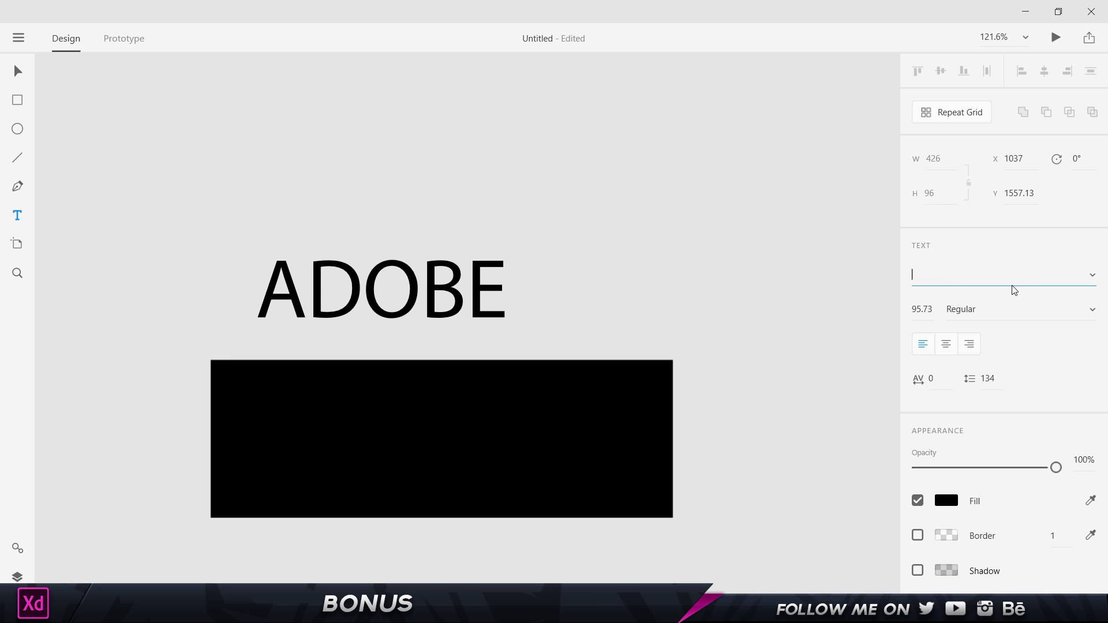
{"action": "type", "text": "M"}
{"action": "key", "text": "Return"}
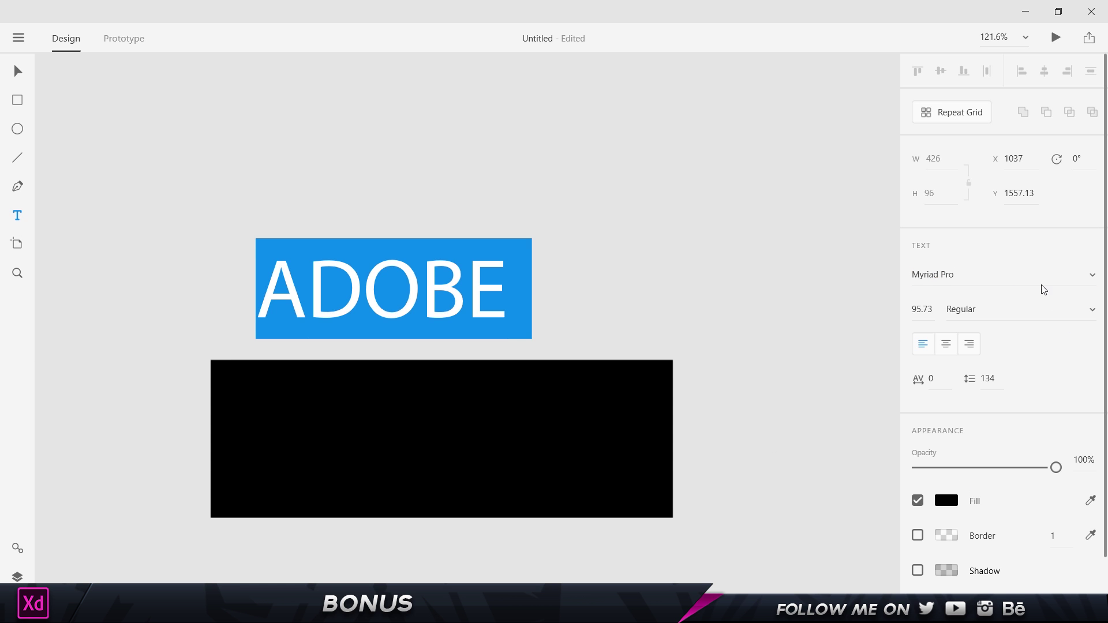
Set the ADOBE text to SimSun and move it further right
{"action": "left_click", "coordinate": [1040, 278]}
{"action": "type", "text": "SimSun"}
{"action": "key", "text": "Return"}
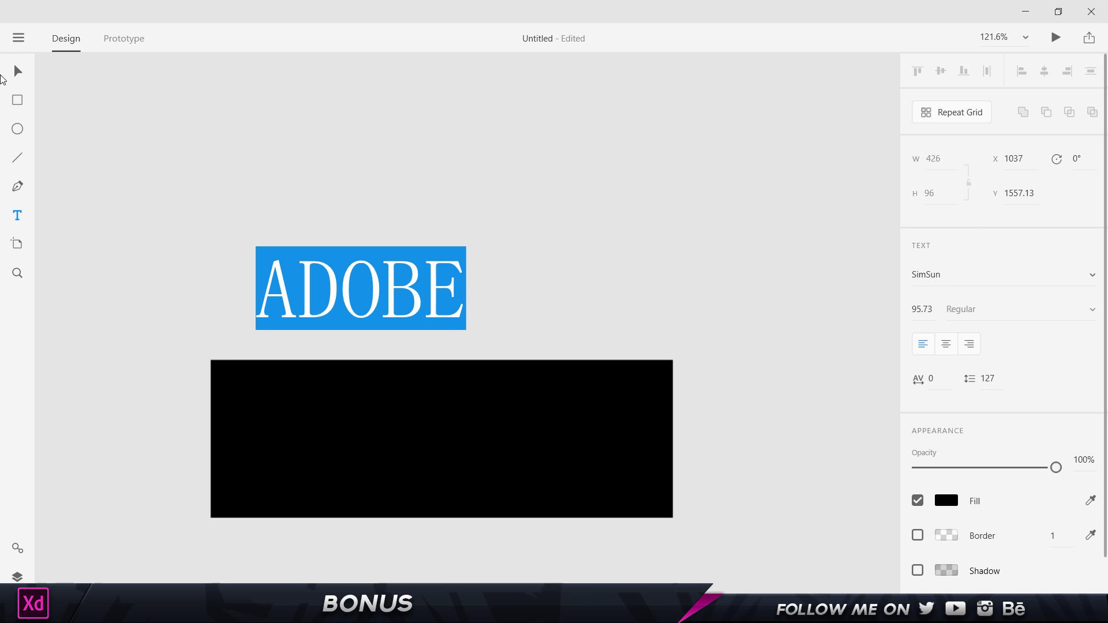
{"action": "key", "text": "Escape"}
{"action": "left_click_drag", "start_coordinate": [409, 300], "coordinate": [522, 306]}
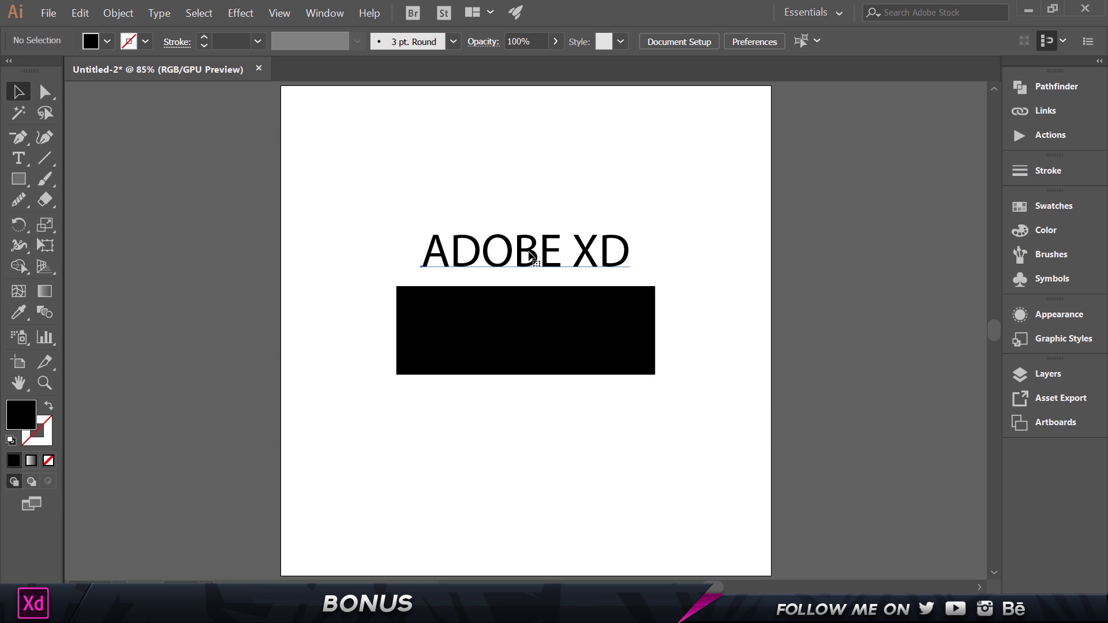
Expand the ADOBE XD text into outlines in Illustrator with Object > Expand
{"action": "left_click", "coordinate": [531, 253]}
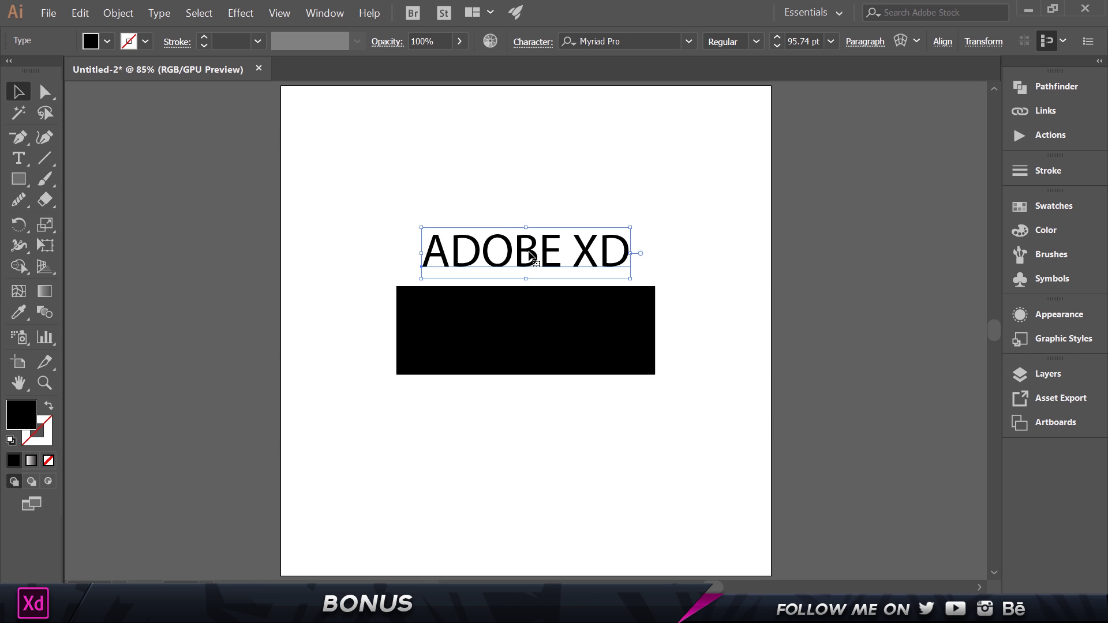
{"action": "left_click", "coordinate": [119, 13]}
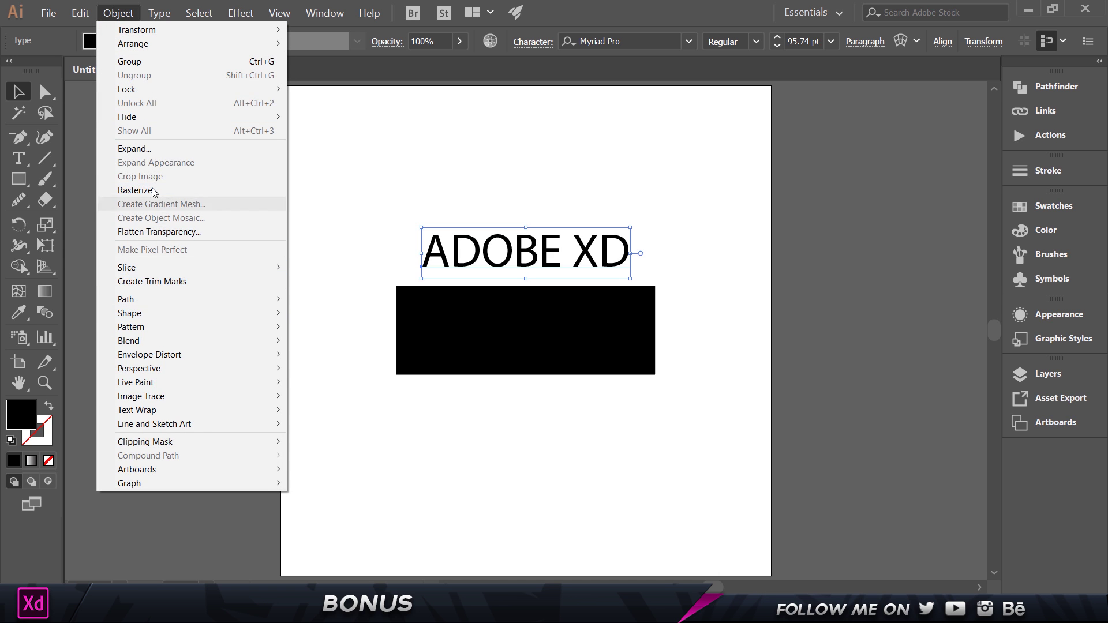
{"action": "left_click", "coordinate": [152, 148]}
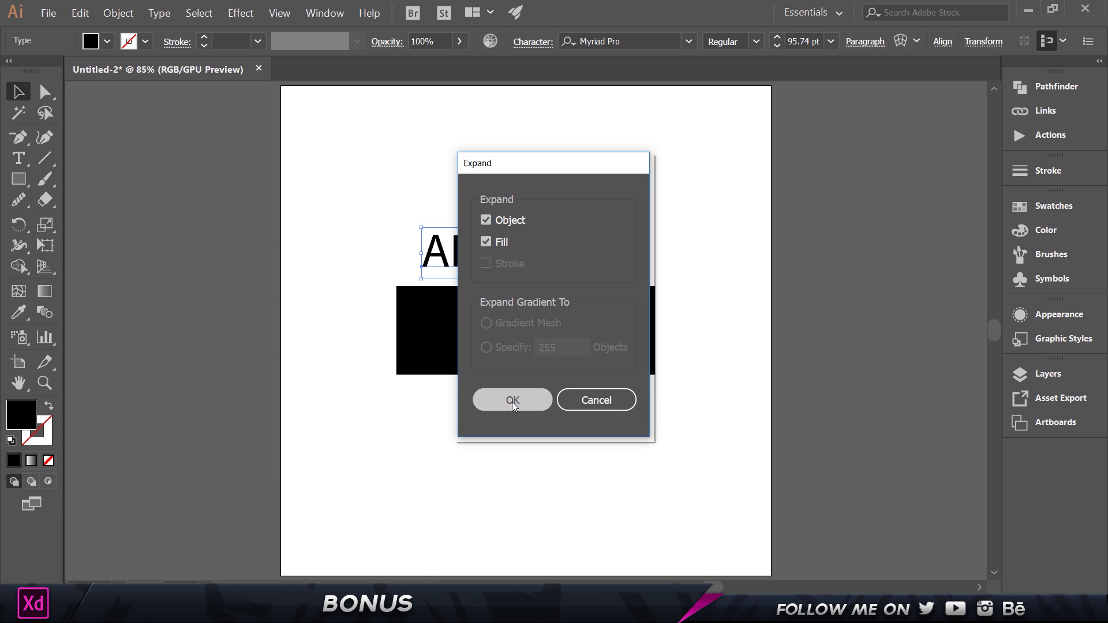
{"action": "left_click", "coordinate": [512, 400]}
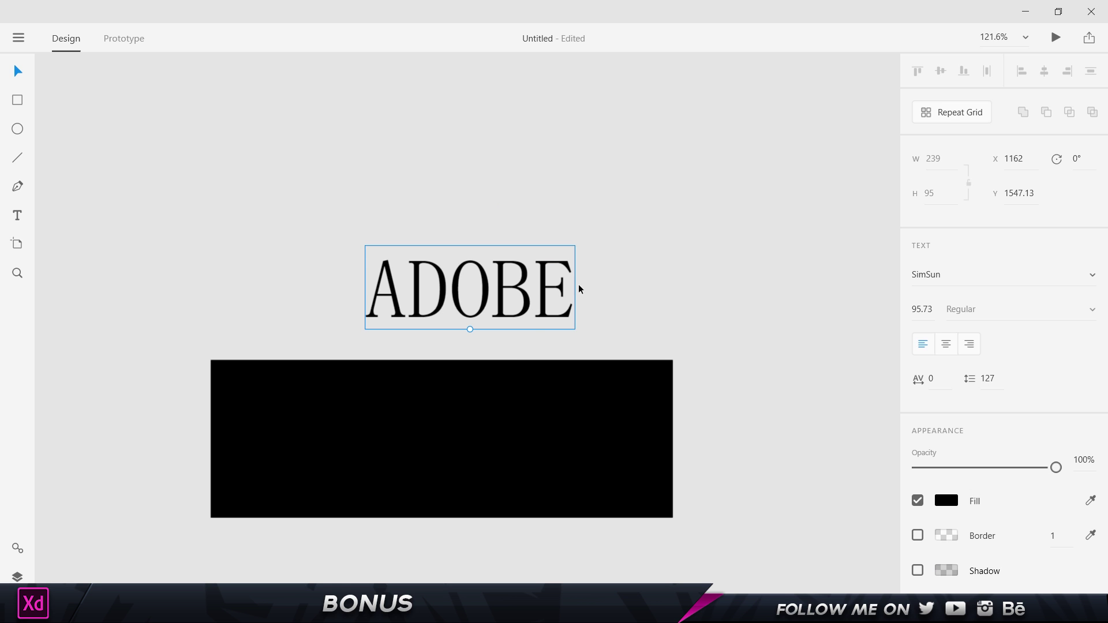
Paste the outlined ADOBE XD above the serif ADOBE in XD and ungroup it into letters
{"action": "left_click", "coordinate": [465, 363]}
{"action": "key", "text": "ctrl+v"}
{"action": "left_click_drag", "start_coordinate": [495, 337], "coordinate": [496, 216]}
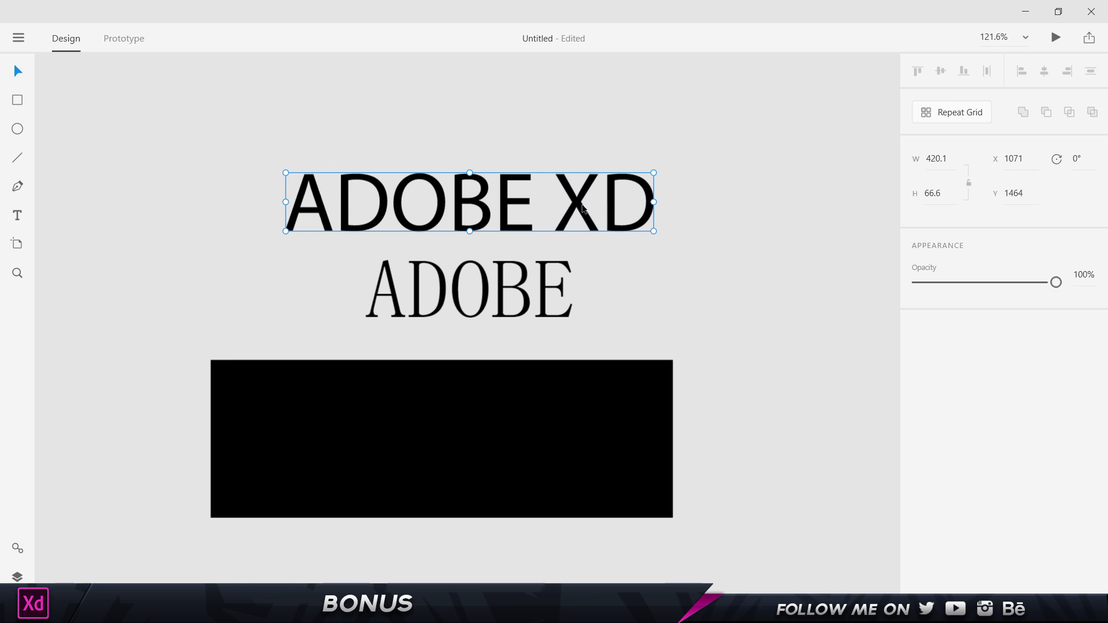
{"action": "right_click", "coordinate": [503, 209]}
{"action": "right_click", "coordinate": [566, 190]}
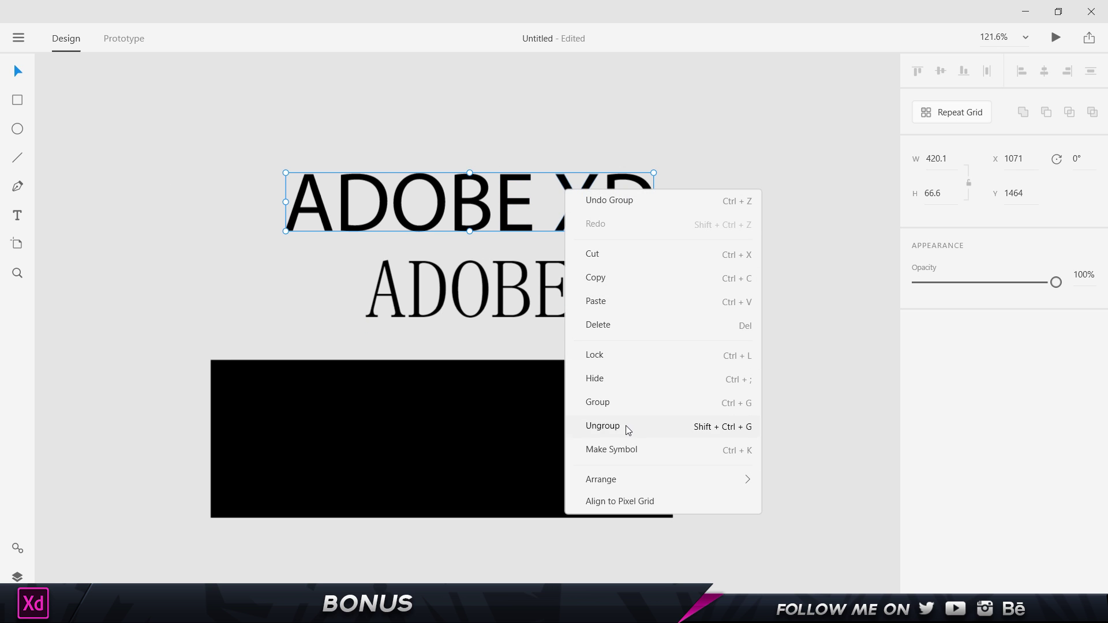
{"action": "left_click", "coordinate": [627, 429]}
Fill all the ADOBE XD letters red, then select the X on its own
{"action": "left_click_drag", "start_coordinate": [717, 202], "coordinate": [158, 181]}
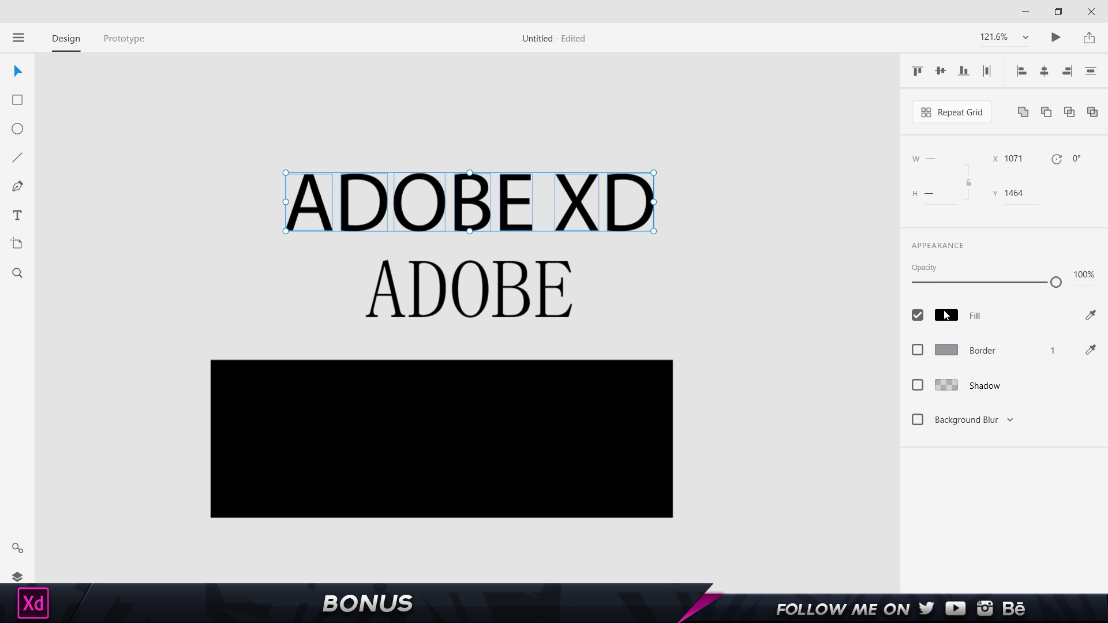
{"action": "left_click", "coordinate": [946, 315]}
{"action": "left_click_drag", "start_coordinate": [858, 289], "coordinate": [865, 218]}
{"action": "left_click", "coordinate": [537, 176]}
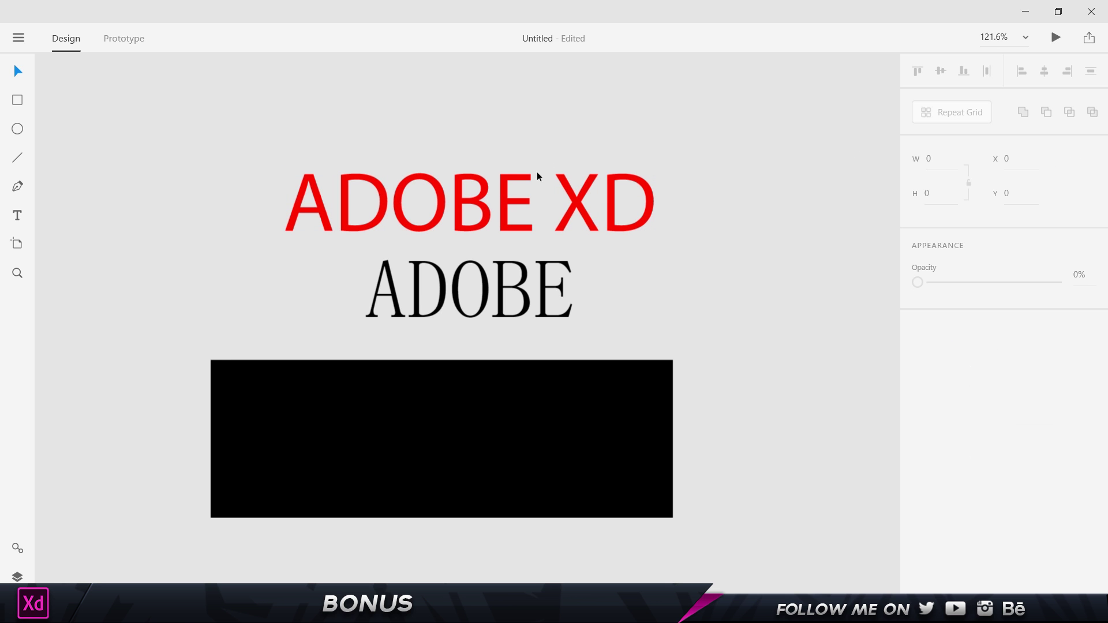
{"action": "left_click", "coordinate": [572, 189]}
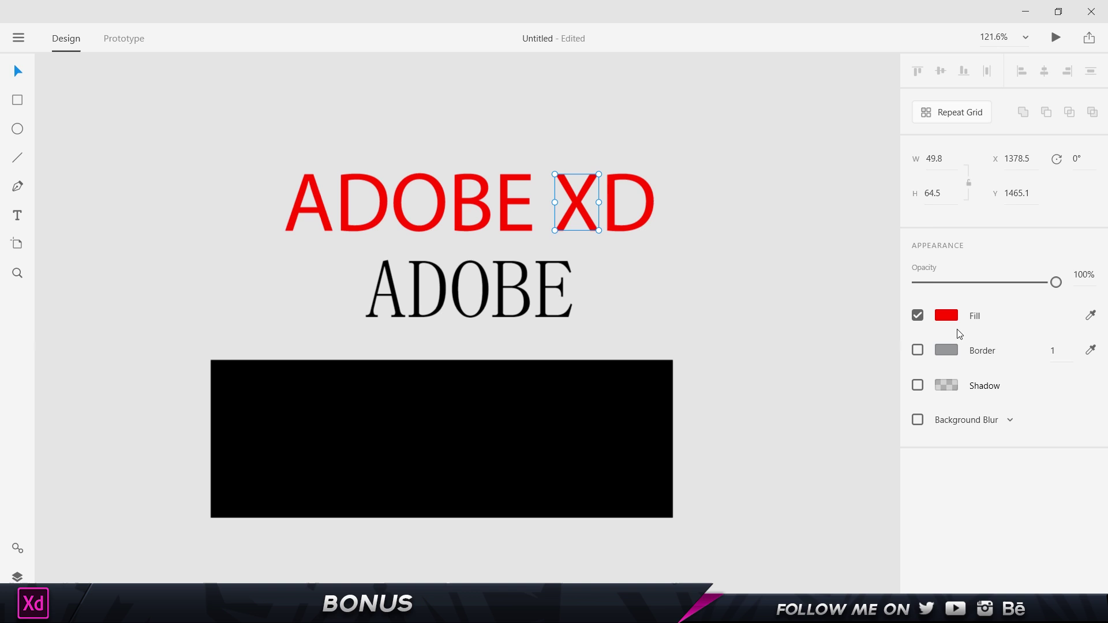
{"action": "left_click", "coordinate": [946, 315]}
Make the X muted dark red and convert the serif ADOBE text to a path
{"action": "left_click", "coordinate": [803, 295]}
{"action": "left_click", "coordinate": [729, 139]}
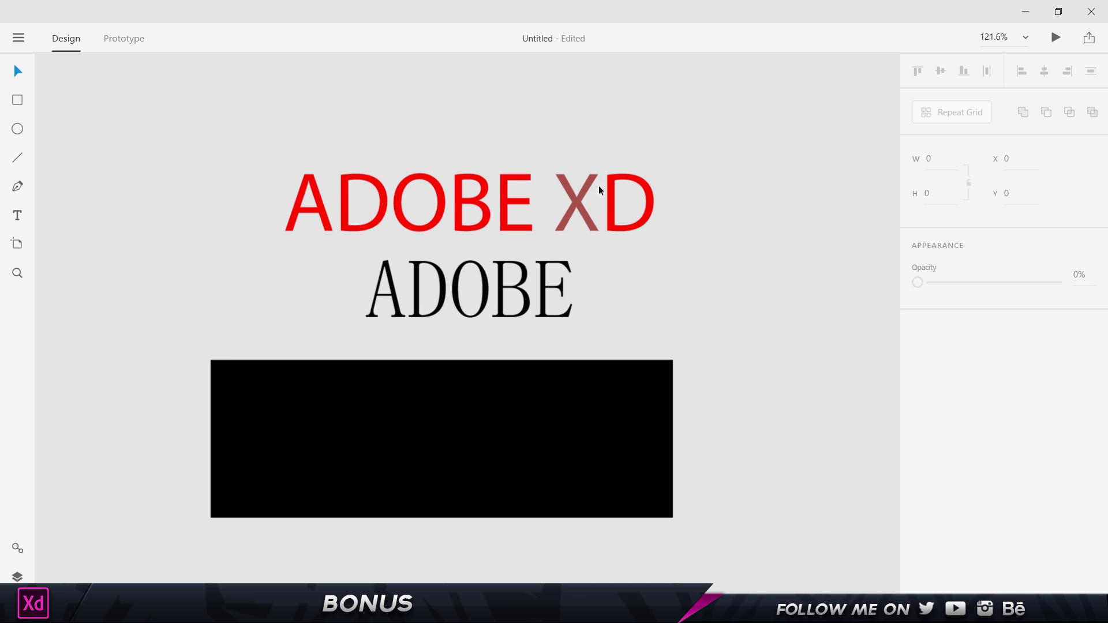
{"action": "left_click", "coordinate": [495, 295]}
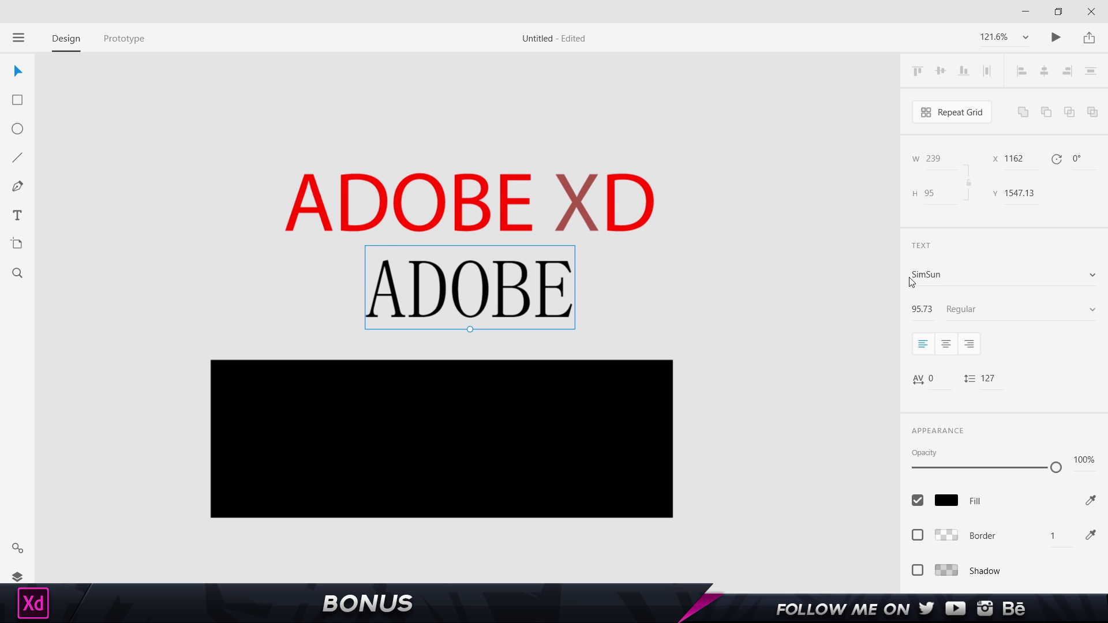
{"action": "right_click", "coordinate": [486, 280]}
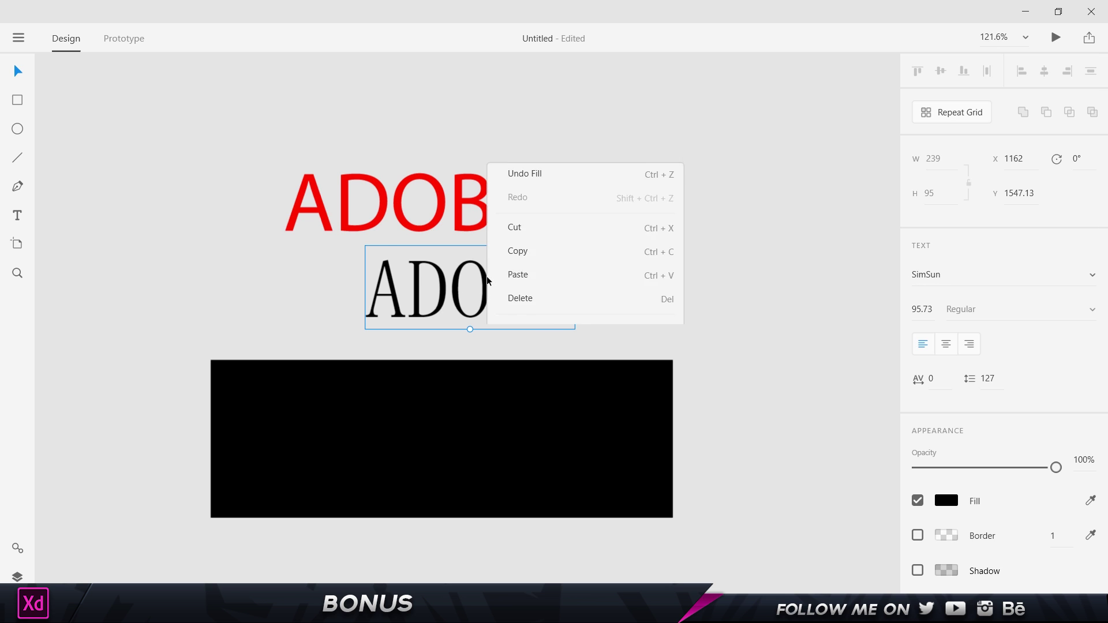
{"action": "mouse_move", "coordinate": [546, 268]}
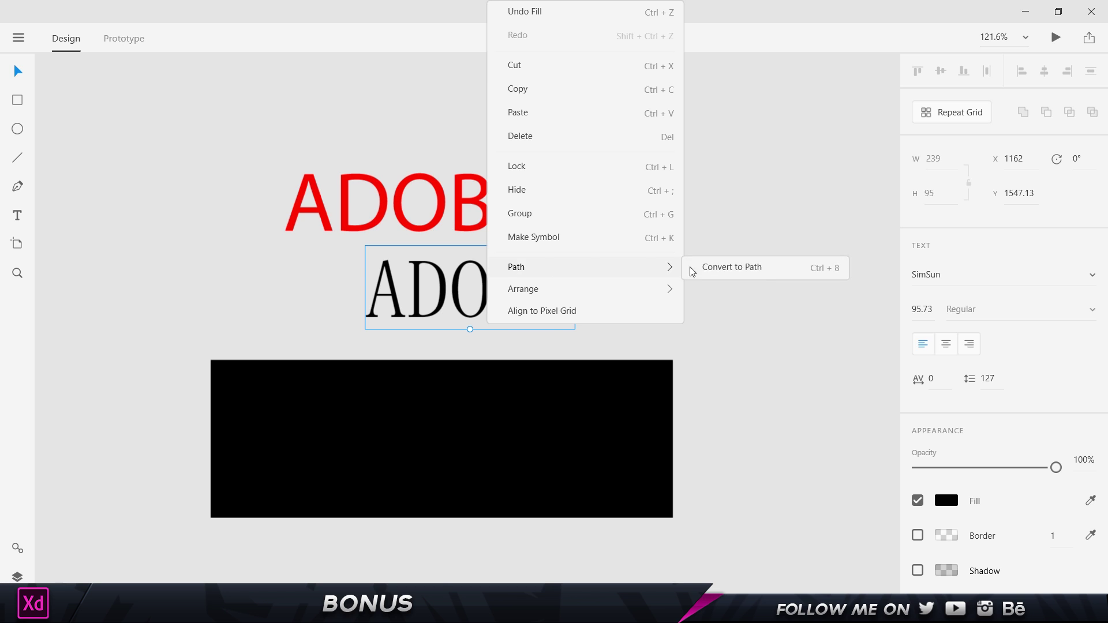
{"action": "left_click", "coordinate": [726, 267]}
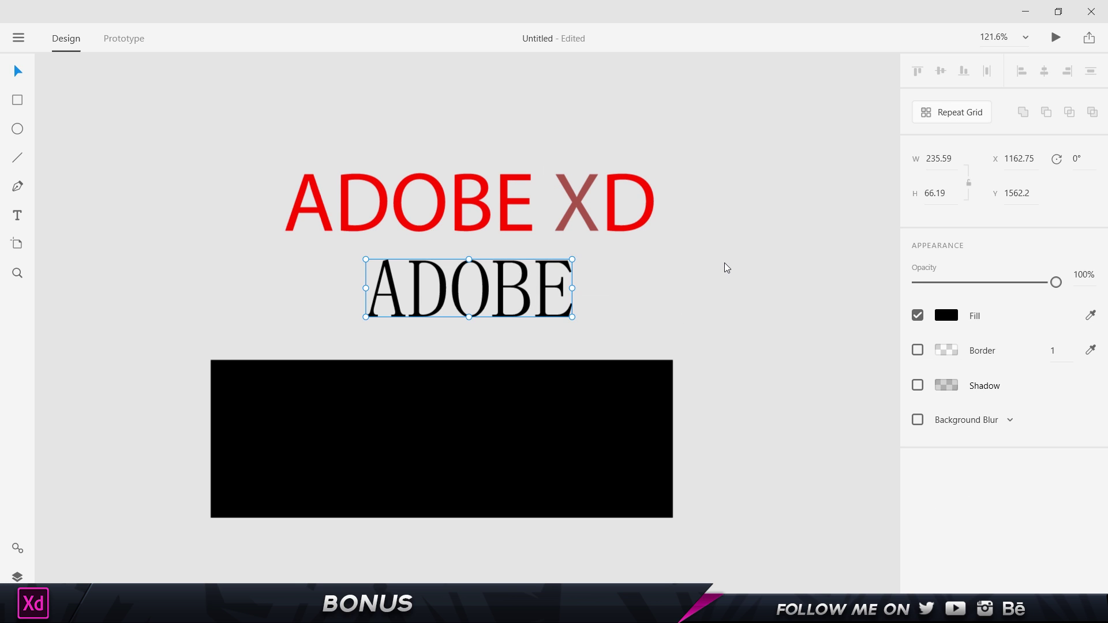
Fill the ADOBE path bright red #F20000
{"action": "left_click", "coordinate": [526, 299]}
{"action": "left_click", "coordinate": [944, 315]}
{"action": "type", "text": "#FF0000"}
{"action": "key", "text": "Return"}
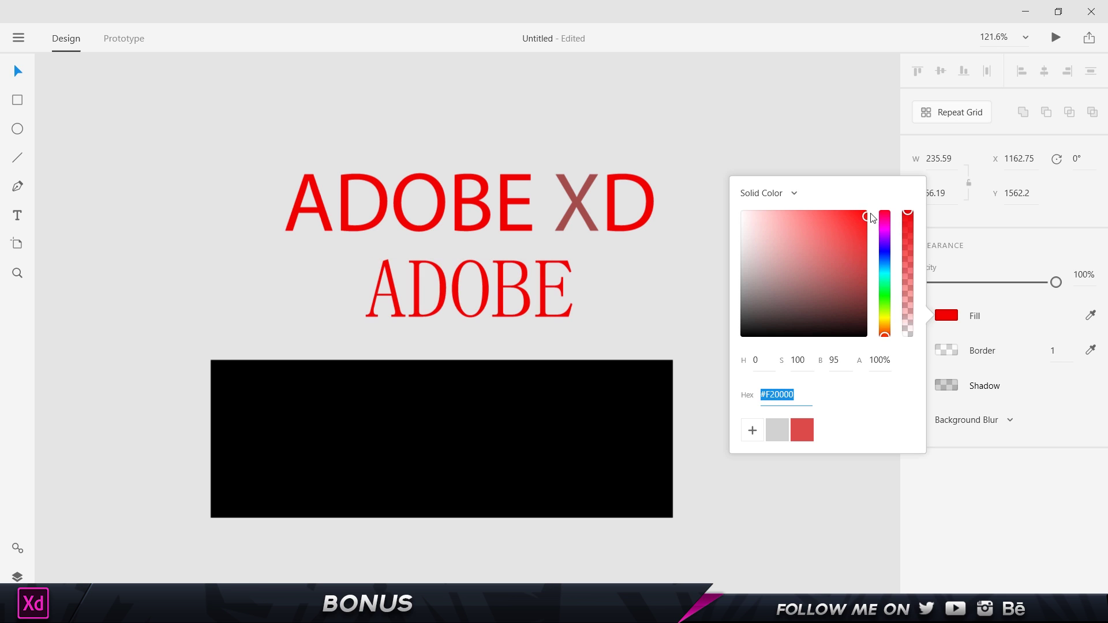
{"action": "left_click", "coordinate": [808, 167]}
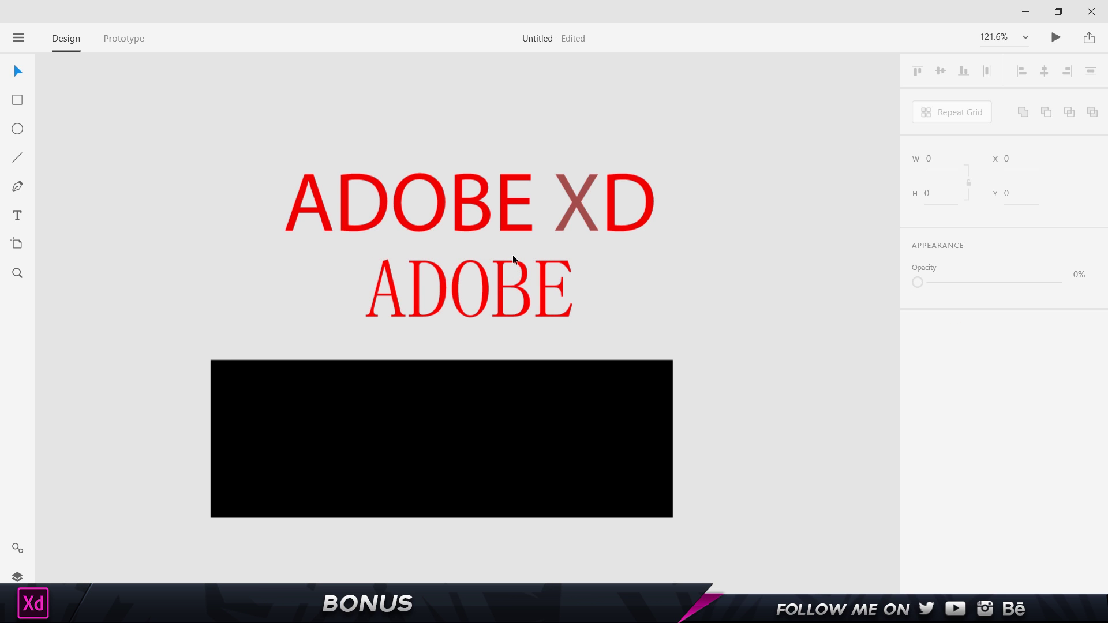
{"action": "left_click", "coordinate": [525, 276]}
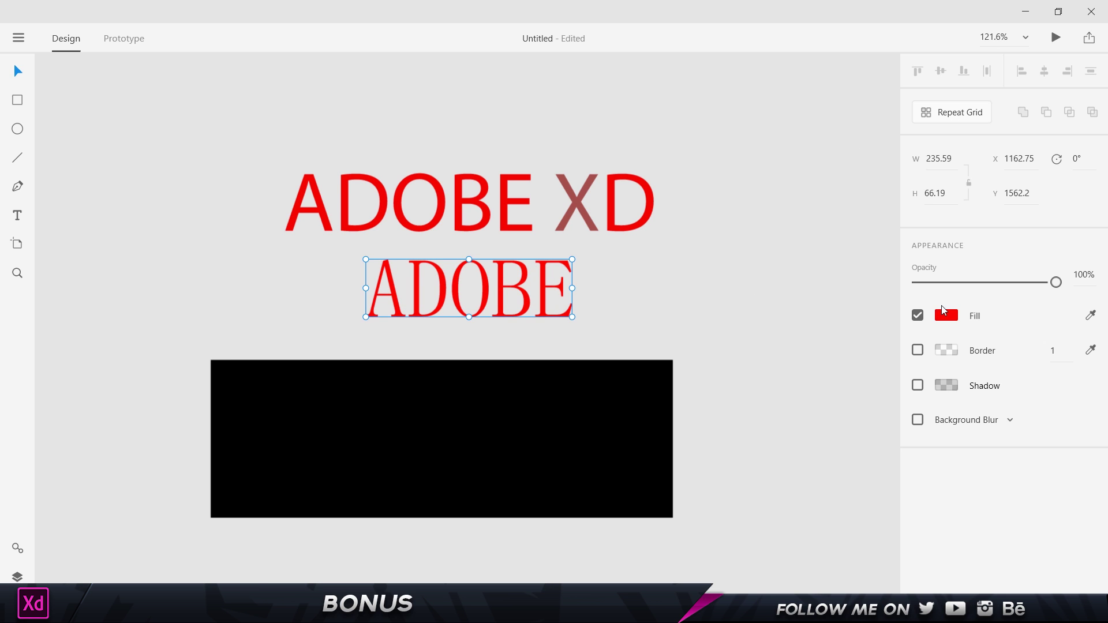
{"action": "right_click", "coordinate": [500, 288]}
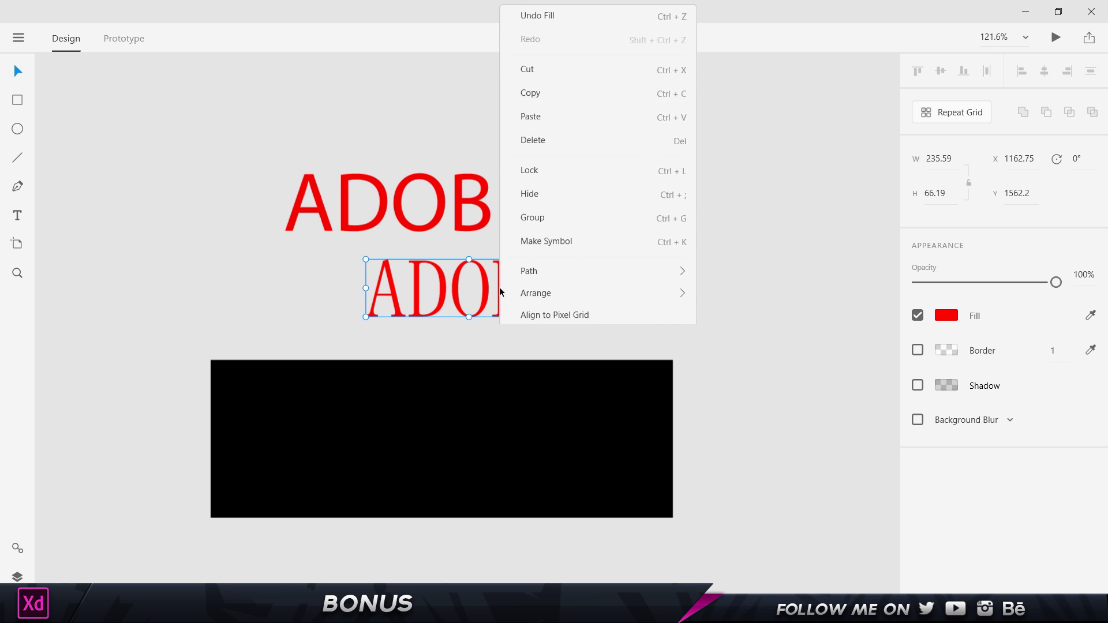
{"action": "left_click", "coordinate": [799, 269]}
{"action": "left_click_drag", "start_coordinate": [798, 269], "coordinate": [160, 248]}
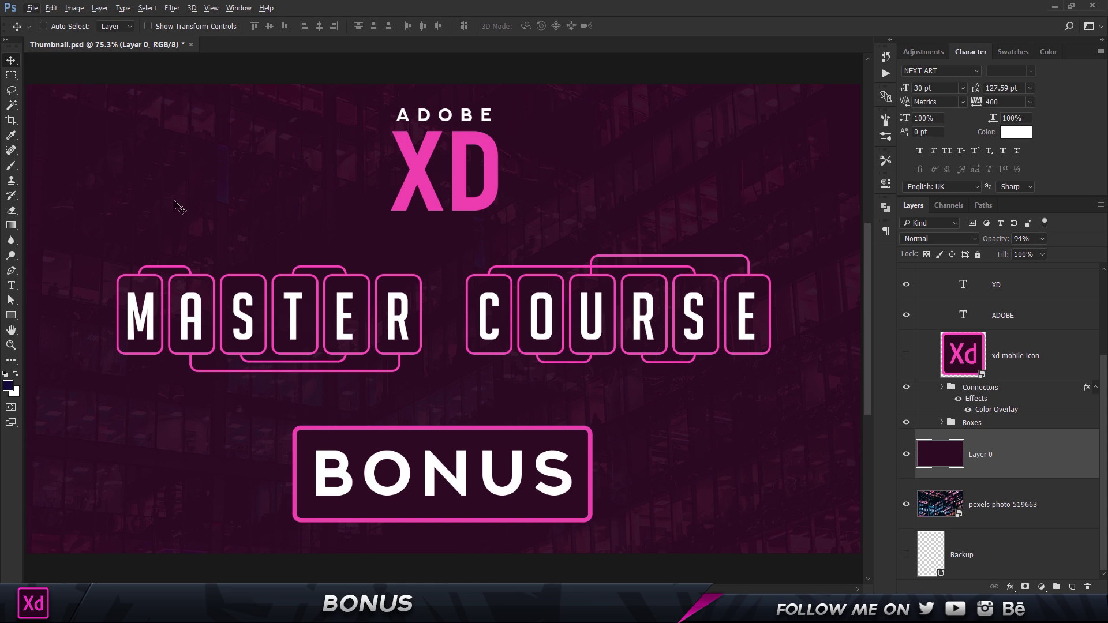
Draw a rectangular marquee around the MASTER lettering and Copy Merged it
{"action": "left_click", "coordinate": [11, 75]}
{"action": "left_click_drag", "start_coordinate": [96, 236], "coordinate": [442, 396]}
{"action": "left_click", "coordinate": [442, 398]}
{"action": "left_click", "coordinate": [52, 7]}
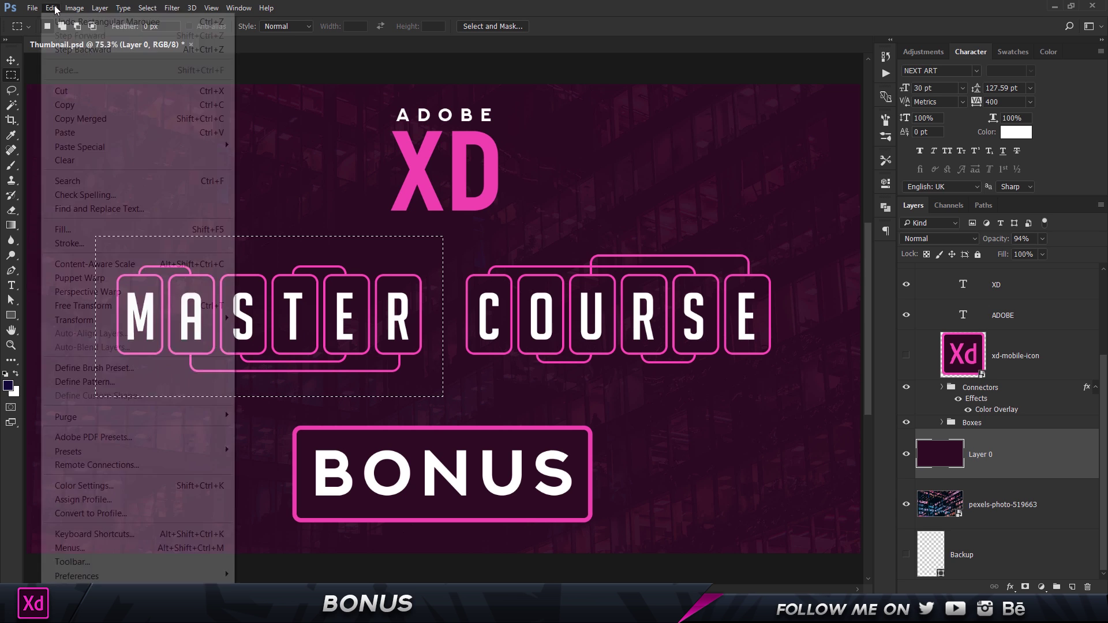
{"action": "left_click", "coordinate": [68, 119]}
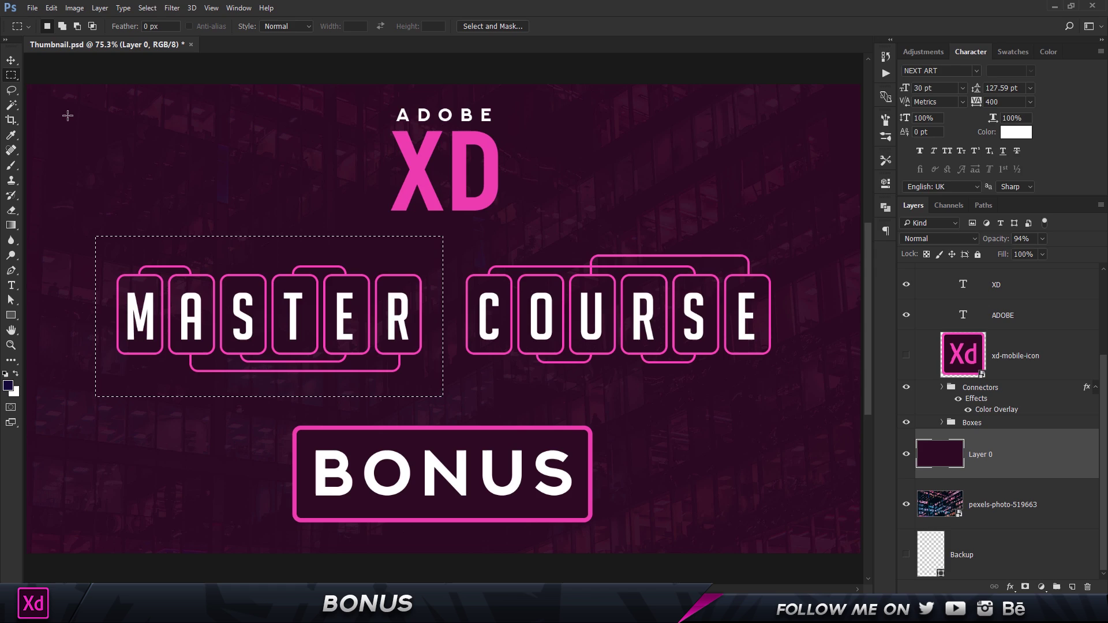
Paste the MASTER image into XD at 800 × 370, then Copy Merged again in Photoshop
{"action": "key", "text": "alt+Tab"}
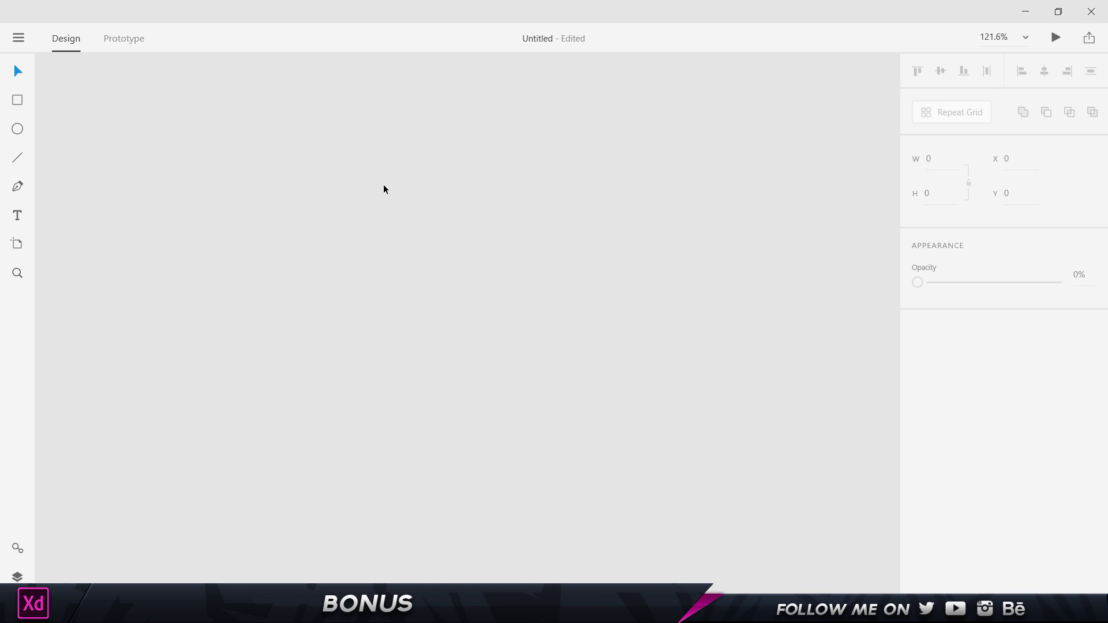
{"action": "key", "text": "ctrl+v"}
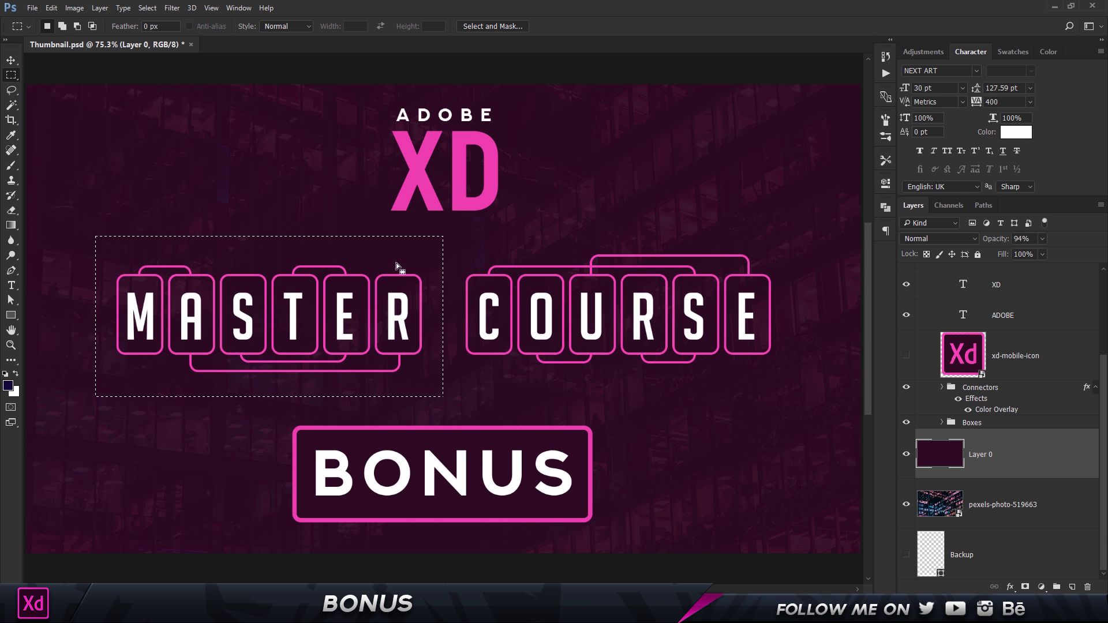
{"action": "left_click", "coordinate": [51, 8]}
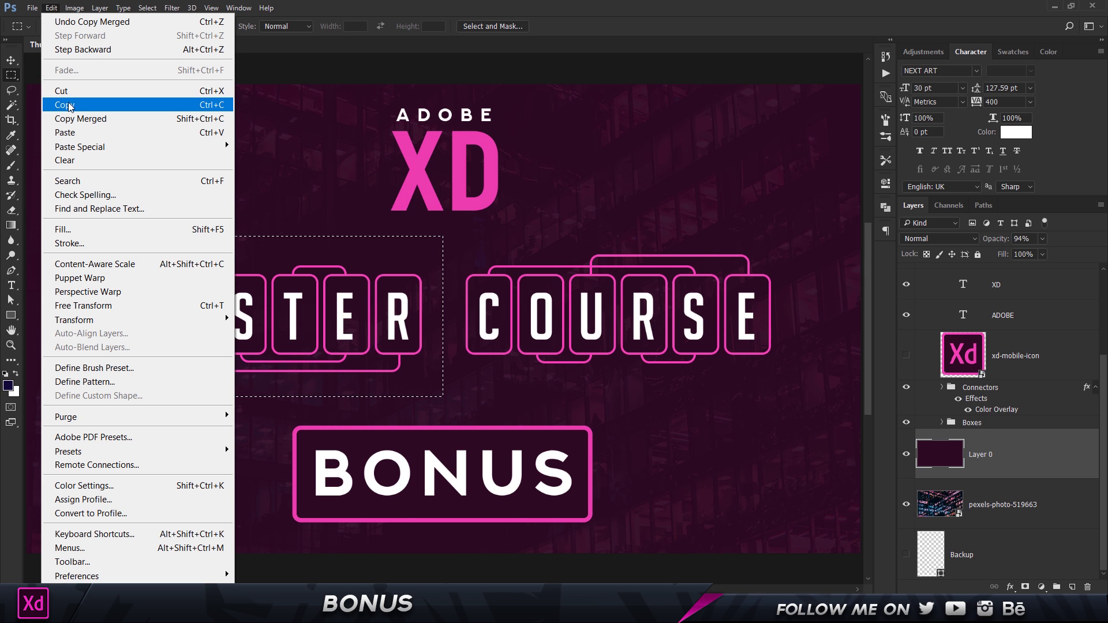
{"action": "left_click", "coordinate": [69, 118]}
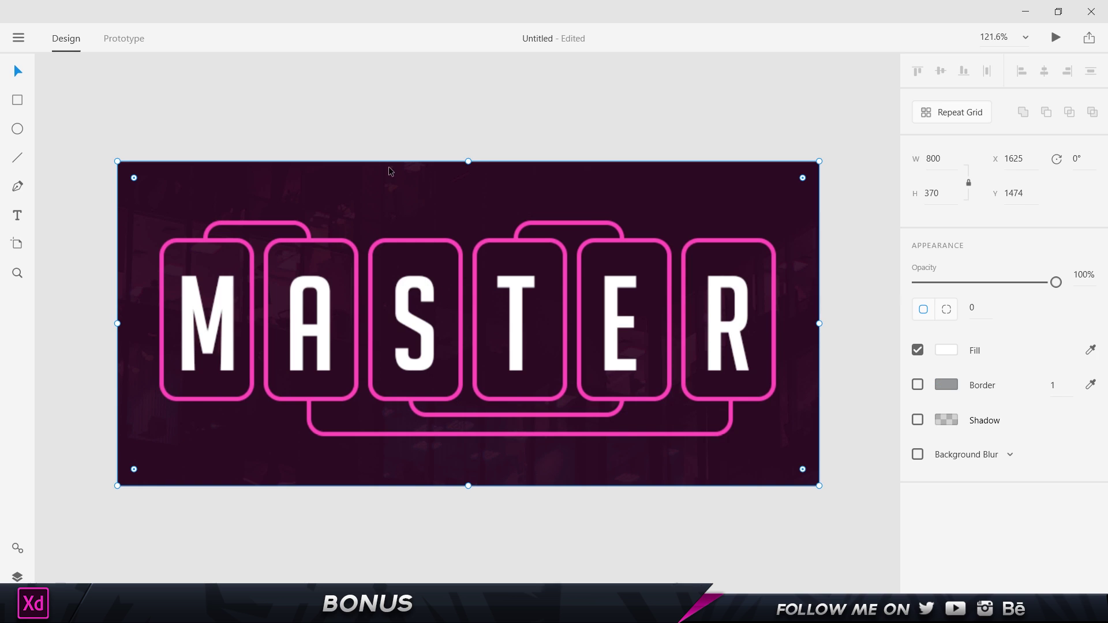
Paste the plain dark purple 800 × 370 background beside the MASTER banner
{"action": "scroll", "coordinate": [417, 214], "scroll_direction": "down", "scroll_amount": 8}
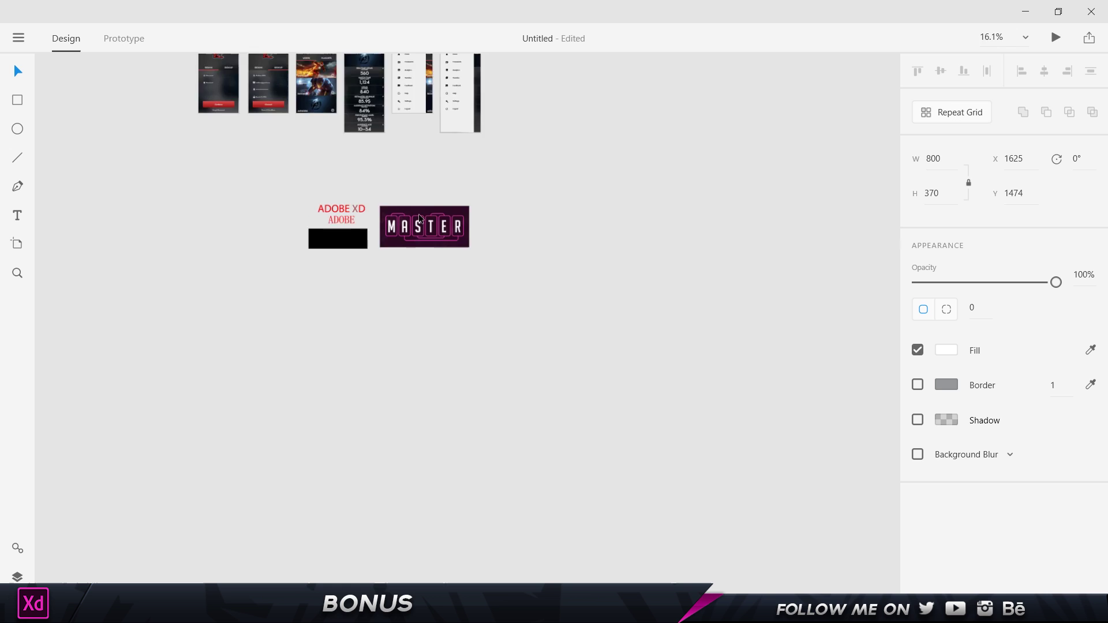
{"action": "left_click_drag", "start_coordinate": [420, 218], "coordinate": [594, 229]}
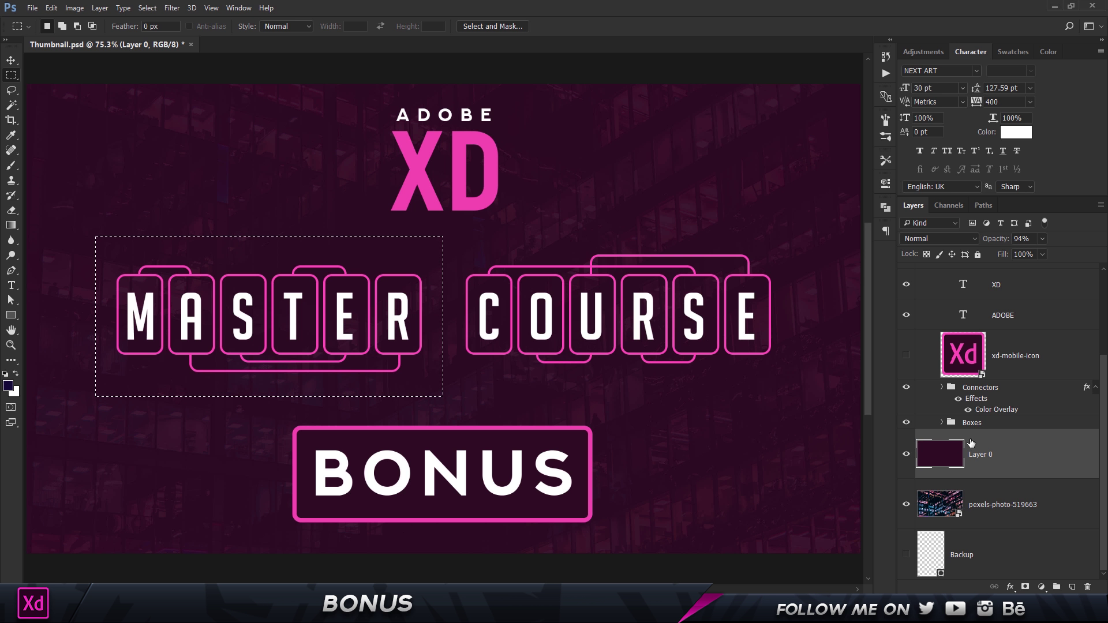
{"action": "key", "text": "ctrl+v"}
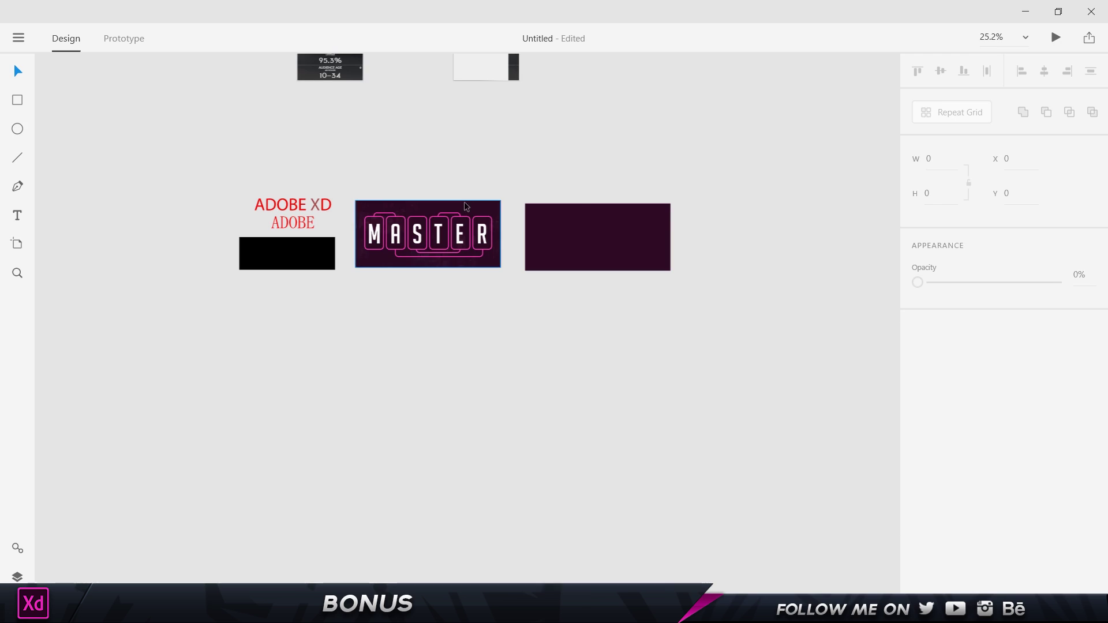
{"action": "left_click", "coordinate": [464, 203]}
{"action": "left_click", "coordinate": [575, 217]}
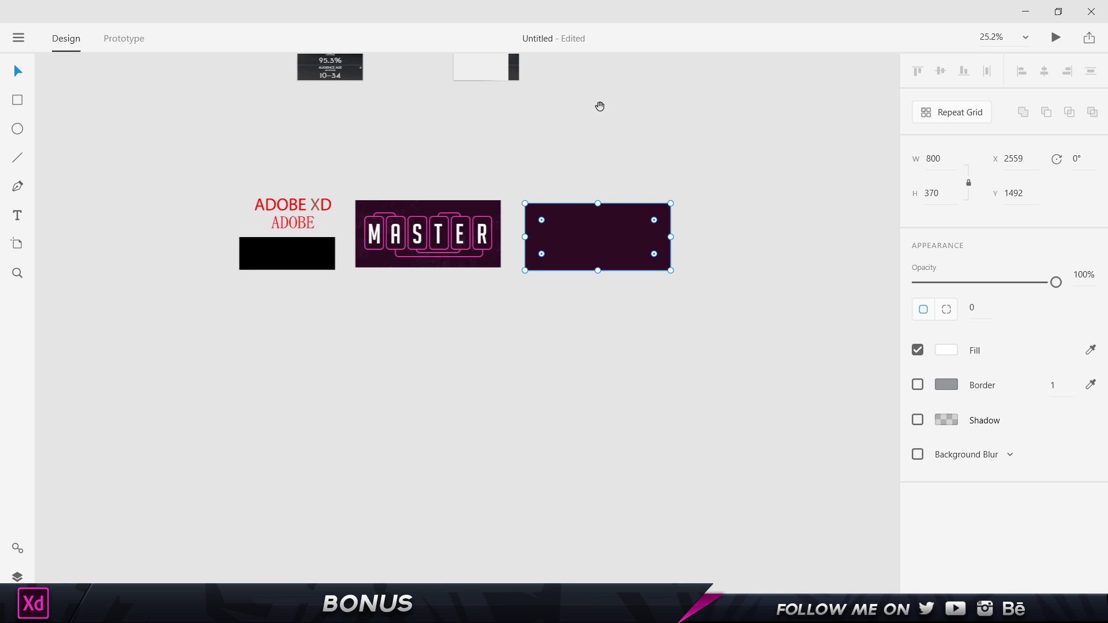
{"action": "left_click_drag", "start_coordinate": [599, 106], "coordinate": [635, 267]}
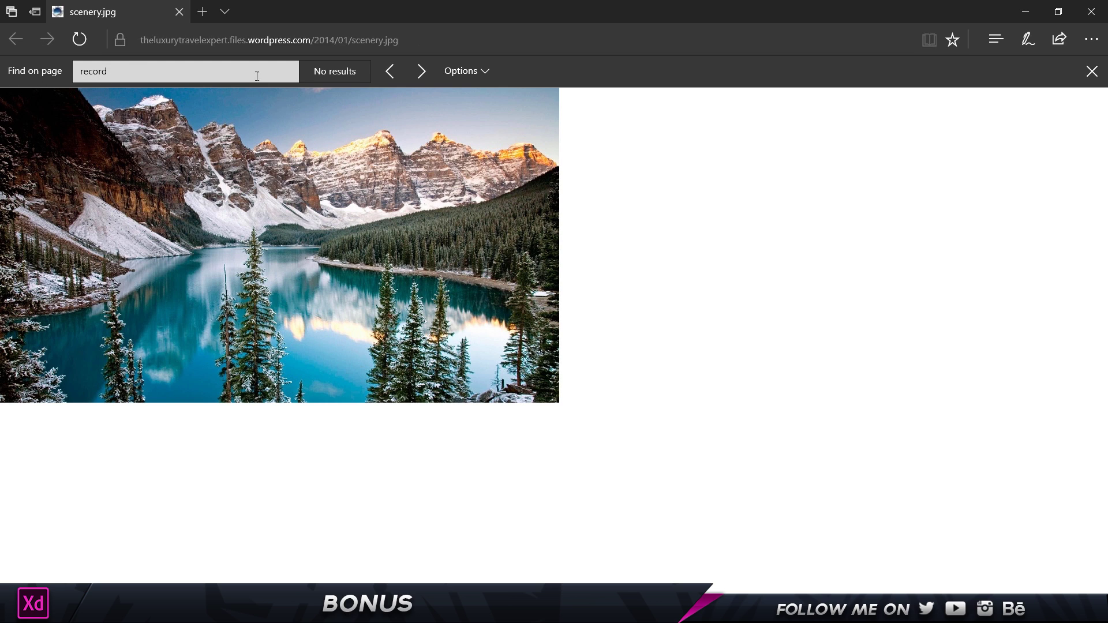
Copy the scenery.jpg mountain-lake picture from its context menu in Edge
{"action": "right_click", "coordinate": [190, 168]}
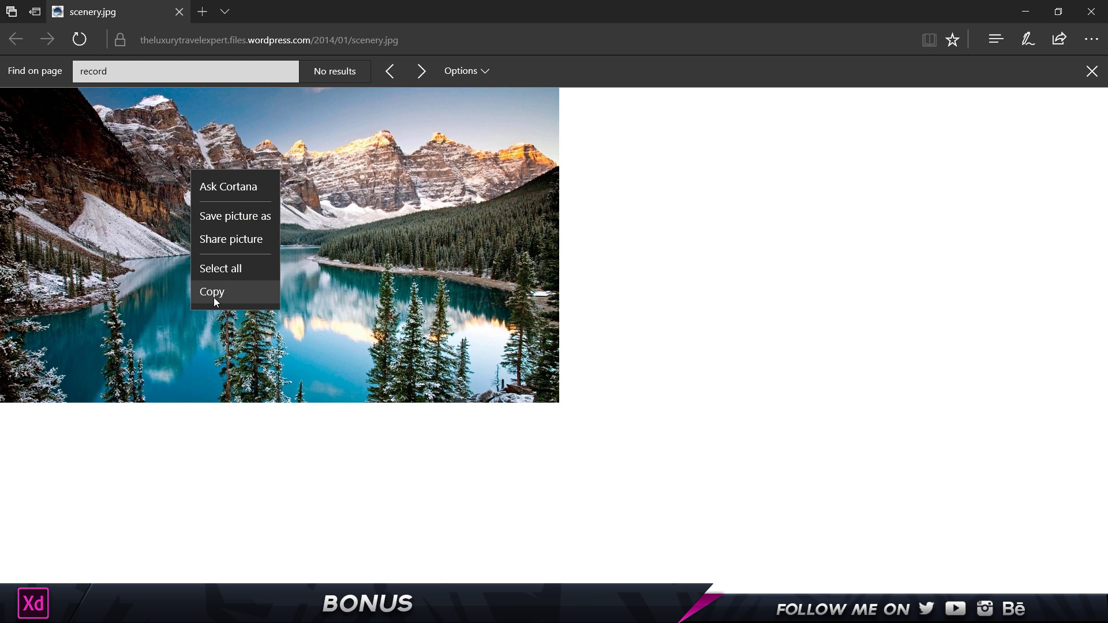
{"action": "left_click", "coordinate": [214, 295]}
{"action": "key", "text": "alt+Tab"}
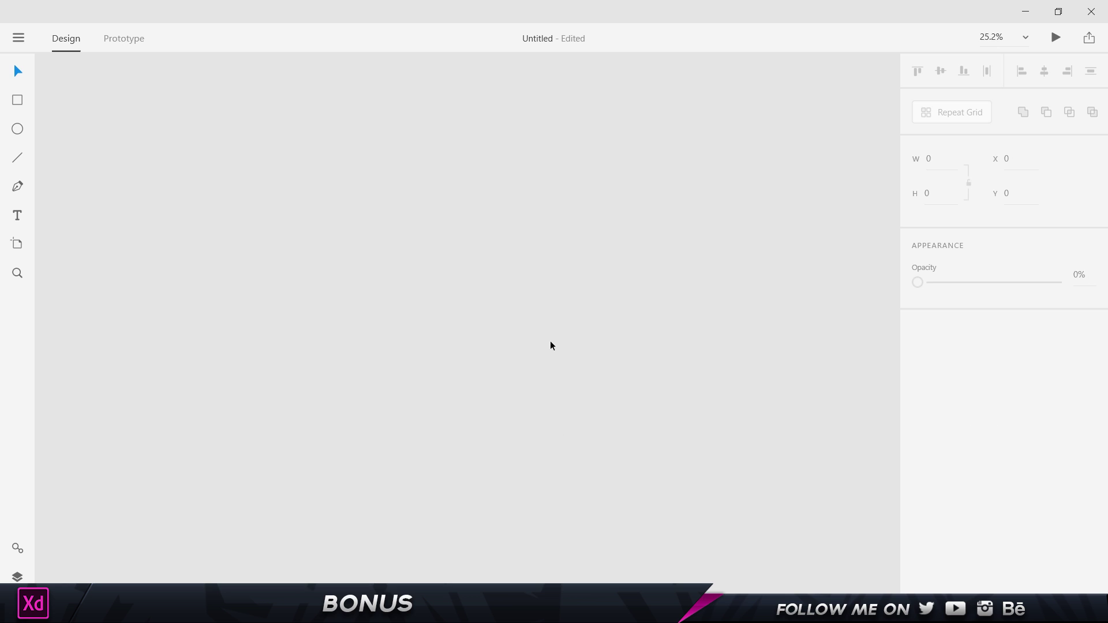
{"action": "key", "text": "ctrl+v"}
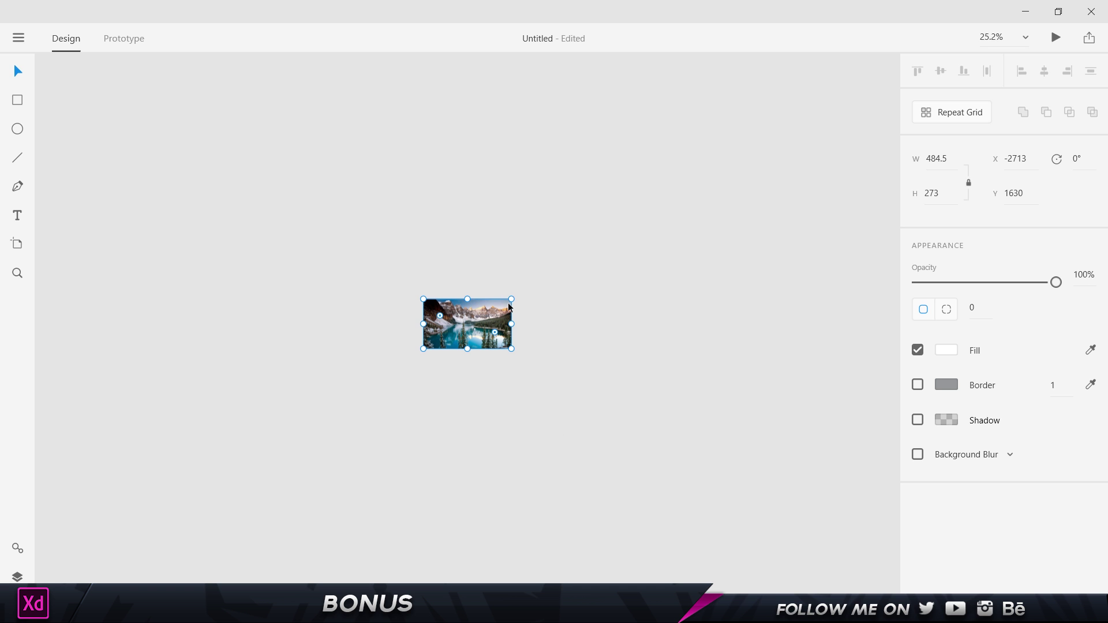
{"action": "left_click_drag", "start_coordinate": [512, 301], "coordinate": [739, 104]}
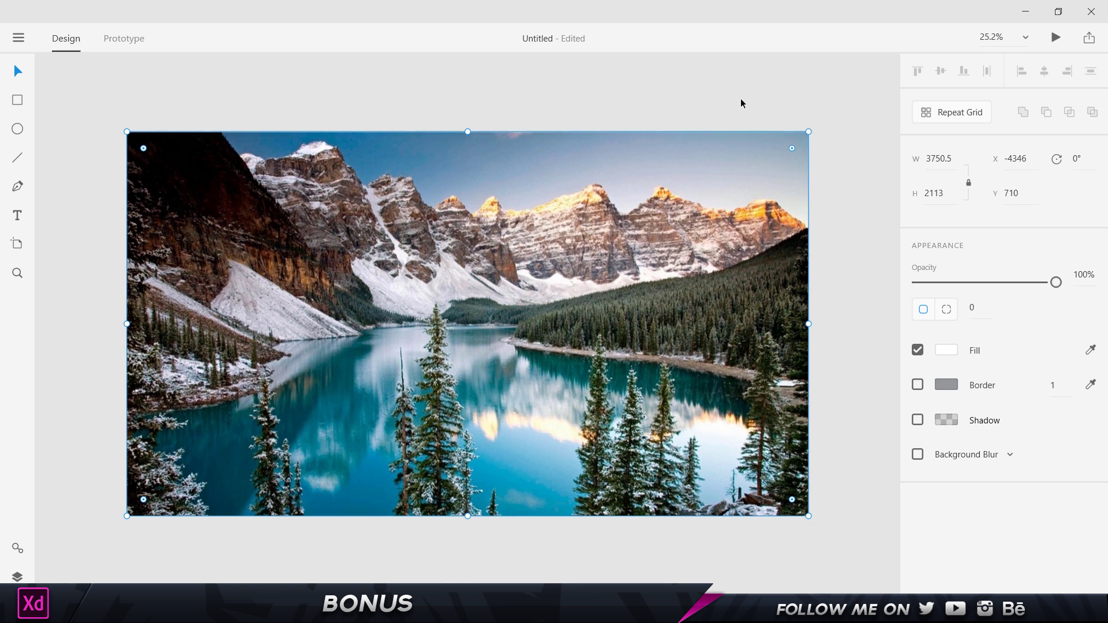
{"action": "left_click", "coordinate": [739, 104]}
{"action": "left_click", "coordinate": [510, 325]}
{"action": "key", "text": "Delete"}
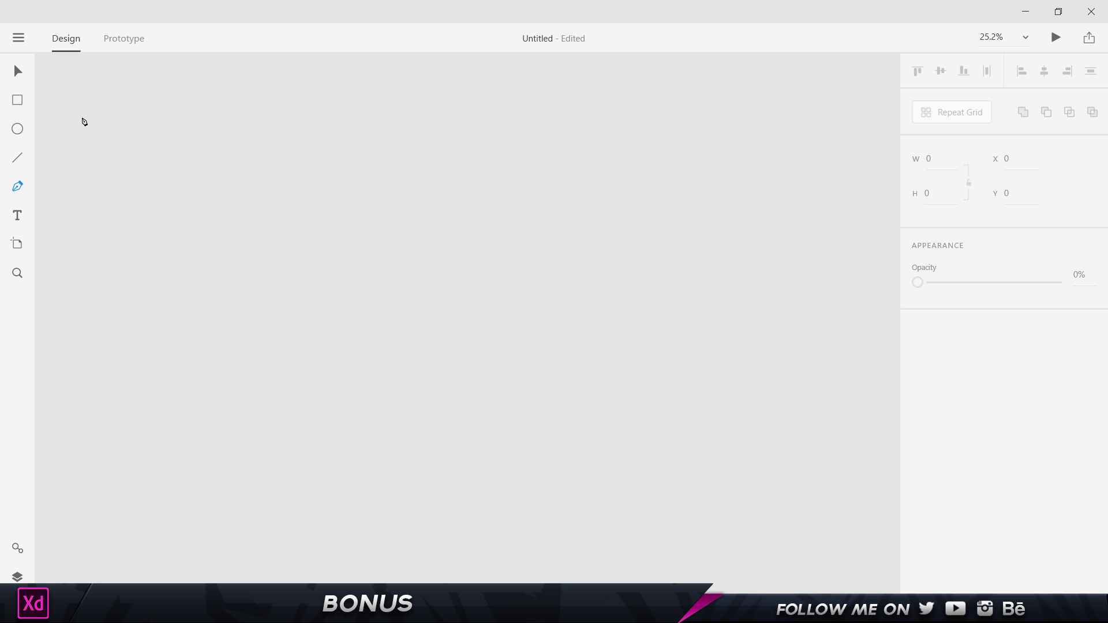
Draw Artboard – 1 and start a pen path with a curved crest and trough
{"action": "left_click", "coordinate": [18, 244]}
{"action": "left_click_drag", "start_coordinate": [211, 168], "coordinate": [497, 486]}
{"action": "key", "text": "p"}
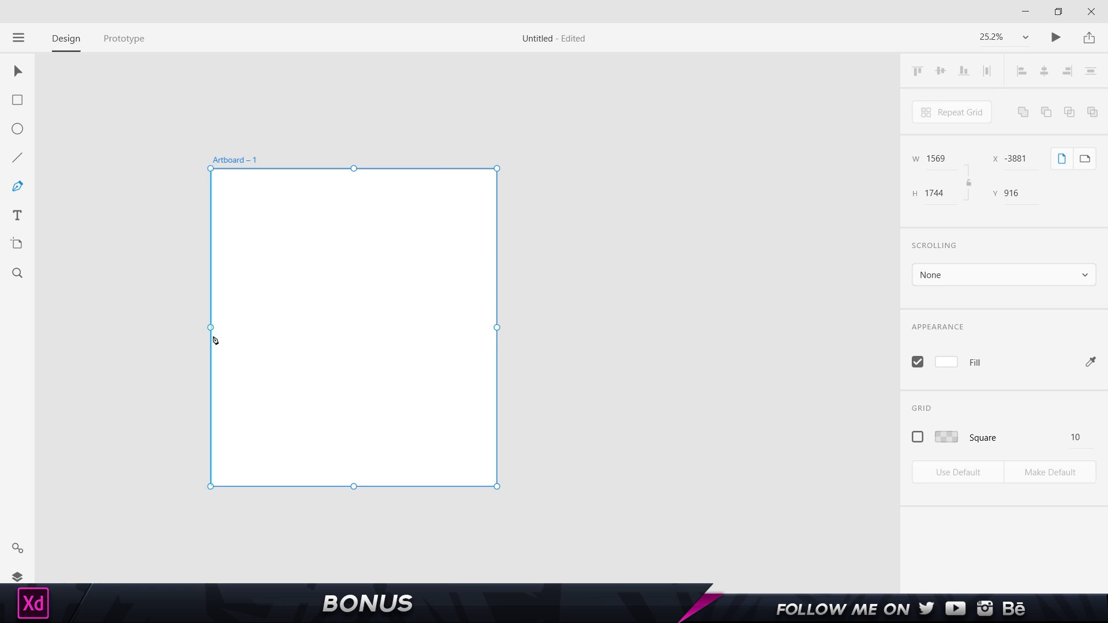
{"action": "left_click", "coordinate": [184, 328]}
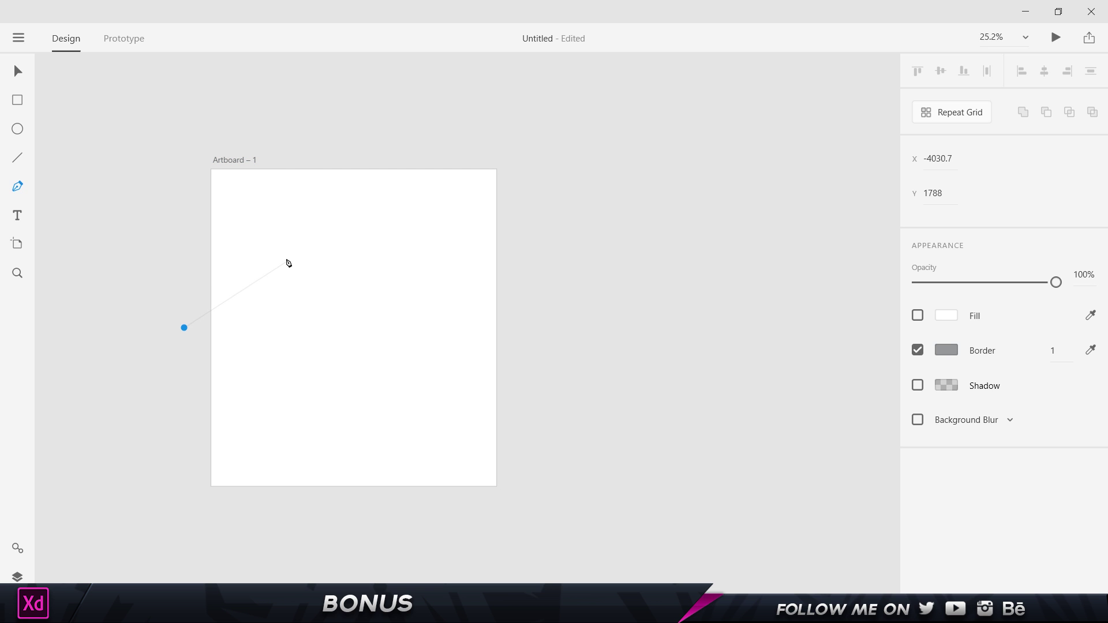
{"action": "left_click_drag", "start_coordinate": [286, 256], "coordinate": [340, 257]}
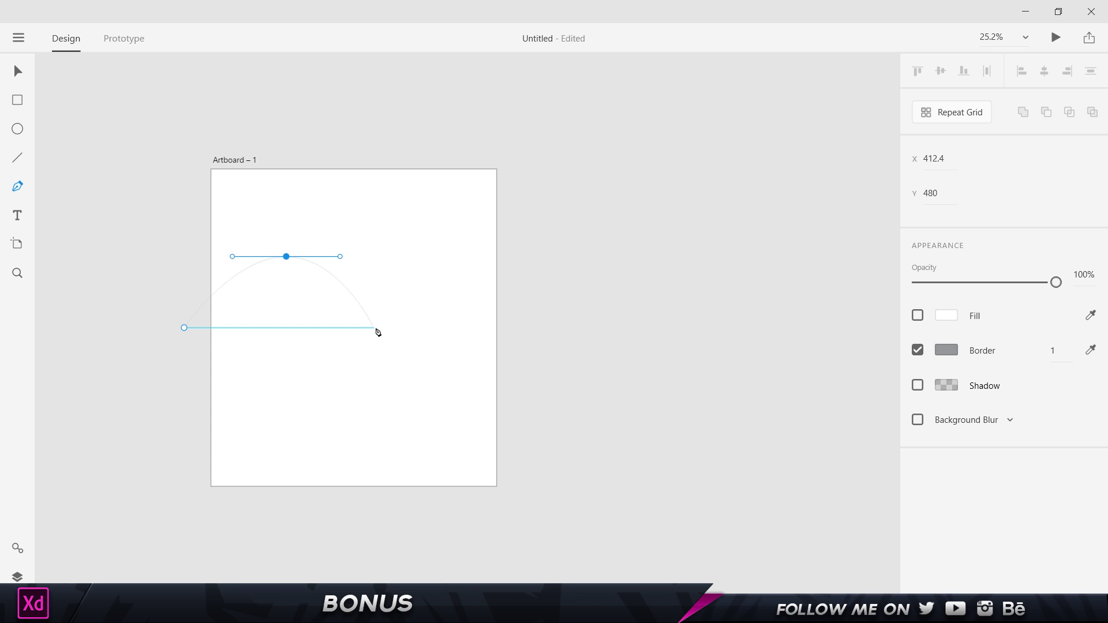
{"action": "left_click_drag", "start_coordinate": [376, 327], "coordinate": [438, 324]}
{"action": "key", "text": "Escape"}
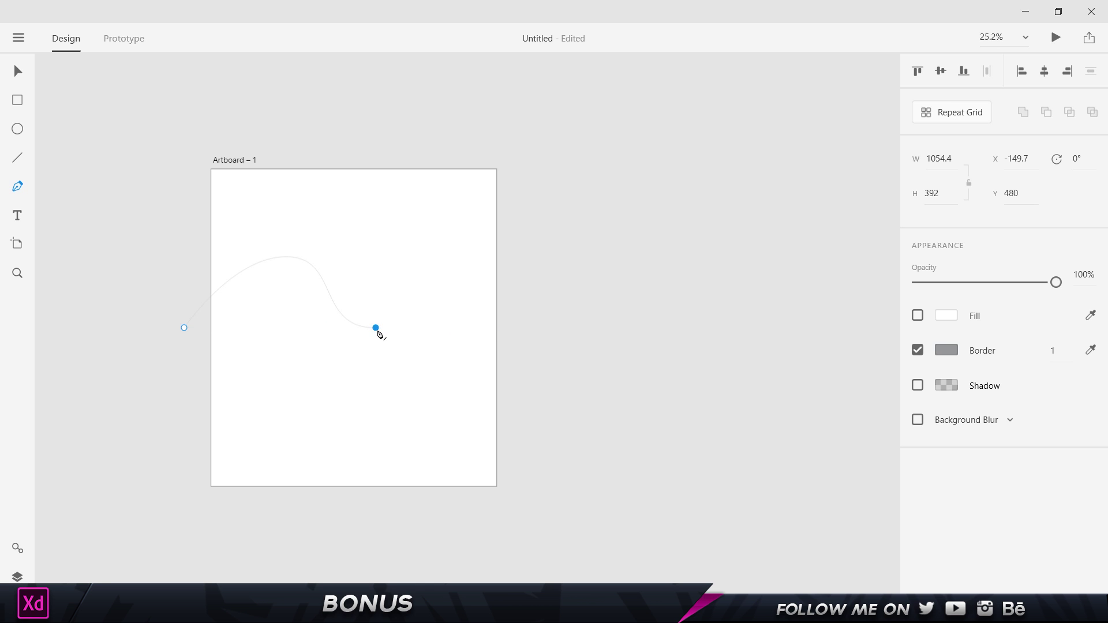
Extend the pen path around the artboard's right, bottom and left, closing it at its start
{"action": "left_click", "coordinate": [376, 328]}
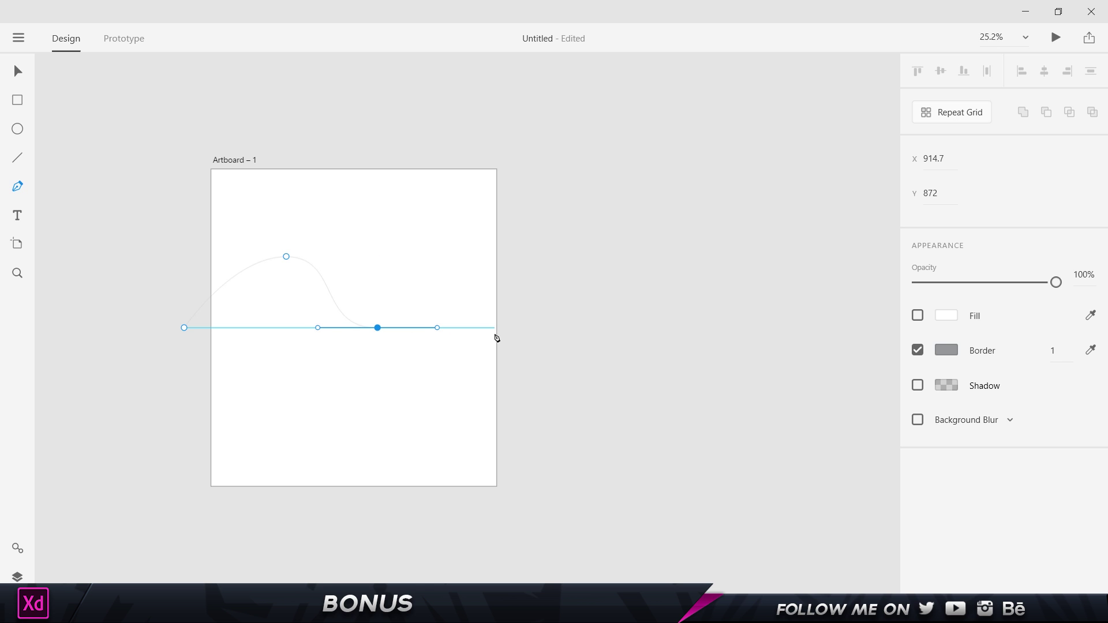
{"action": "key", "text": "shift+Right"}
{"action": "key", "text": "shift+Right"}
{"action": "key", "text": "shift+Right"}
{"action": "key", "text": "shift+Right"}
{"action": "key", "text": "shift+Right"}
{"action": "key", "text": "shift+Right"}
{"action": "key", "text": "shift+Right"}
{"action": "key", "text": "shift+Right"}
{"action": "key", "text": "shift+Right"}
{"action": "key", "text": "shift+Right"}
{"action": "key", "text": "shift+Right"}
{"action": "key", "text": "shift+Right"}
{"action": "key", "text": "shift+Right"}
{"action": "key", "text": "shift+Right"}
{"action": "key", "text": "shift+Right"}
{"action": "key", "text": "shift+Right"}
{"action": "key", "text": "shift+Right"}
{"action": "key", "text": "shift+Right"}
{"action": "key", "text": "shift+Right"}
{"action": "key", "text": "shift+Right"}
{"action": "key", "text": "shift+Right"}
{"action": "key", "text": "shift+Right"}
{"action": "key", "text": "shift+Right"}
{"action": "key", "text": "shift+Right"}
{"action": "key", "text": "shift+Right"}
{"action": "key", "text": "shift+Right"}
{"action": "key", "text": "shift+Right"}
{"action": "left_click", "coordinate": [543, 257]}
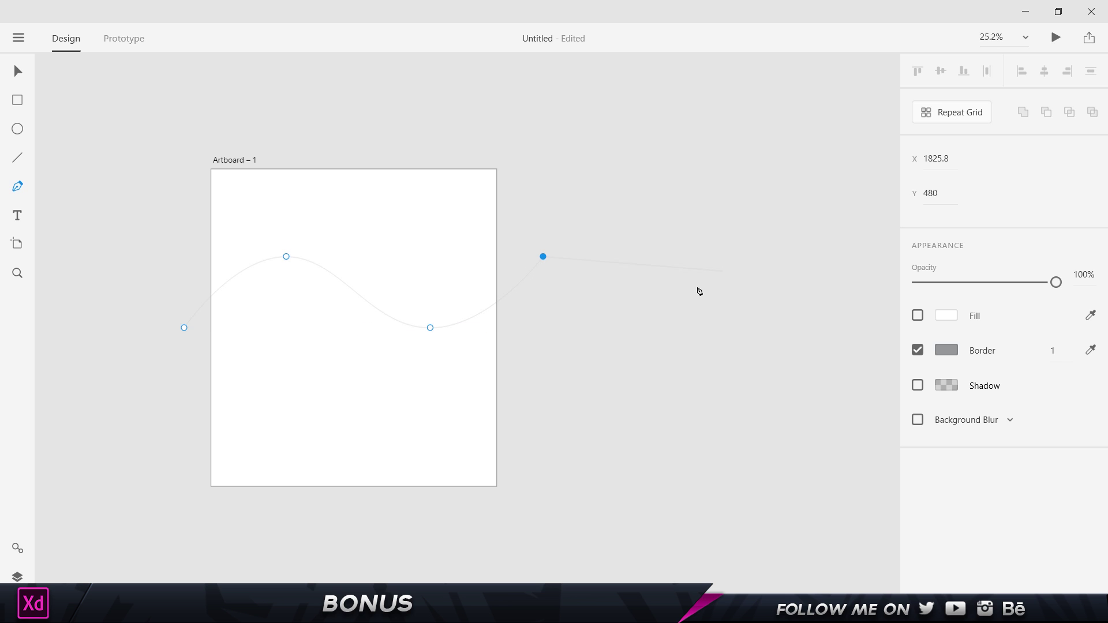
{"action": "left_click", "coordinate": [601, 413]}
{"action": "left_click", "coordinate": [545, 527]}
{"action": "left_click", "coordinate": [88, 558]}
{"action": "left_click_drag", "start_coordinate": [129, 402], "coordinate": [133, 392]}
{"action": "left_click", "coordinate": [184, 328]}
Remove the shape's border and fill it with #FF0000 red
{"action": "left_click", "coordinate": [918, 350]}
{"action": "left_click", "coordinate": [918, 314]}
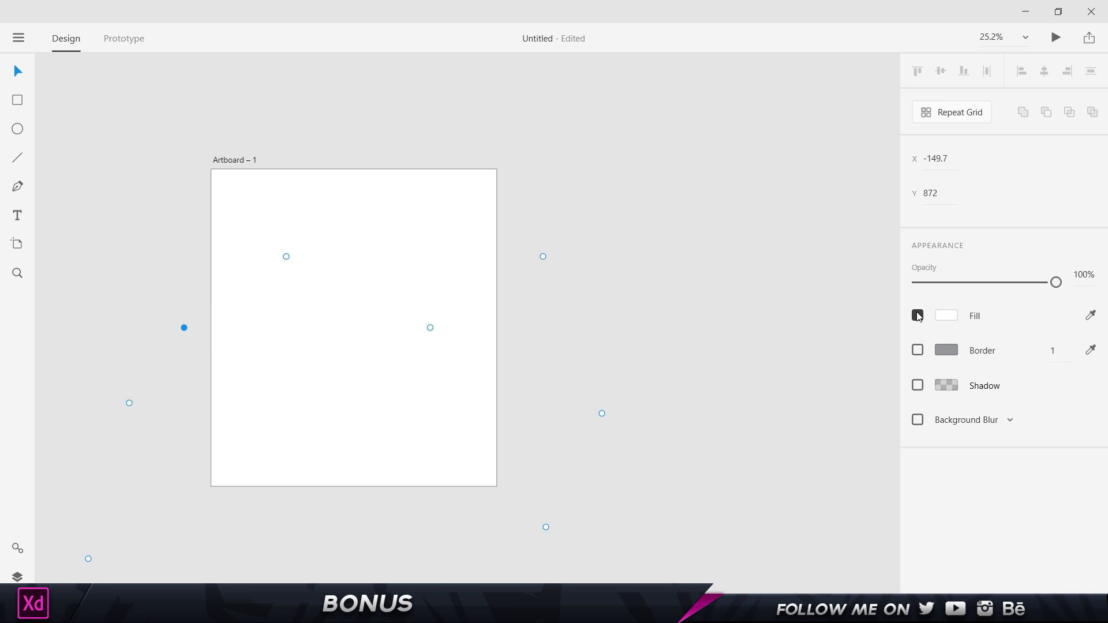
{"action": "left_click", "coordinate": [946, 315]}
{"action": "left_click_drag", "start_coordinate": [790, 304], "coordinate": [885, 192]}
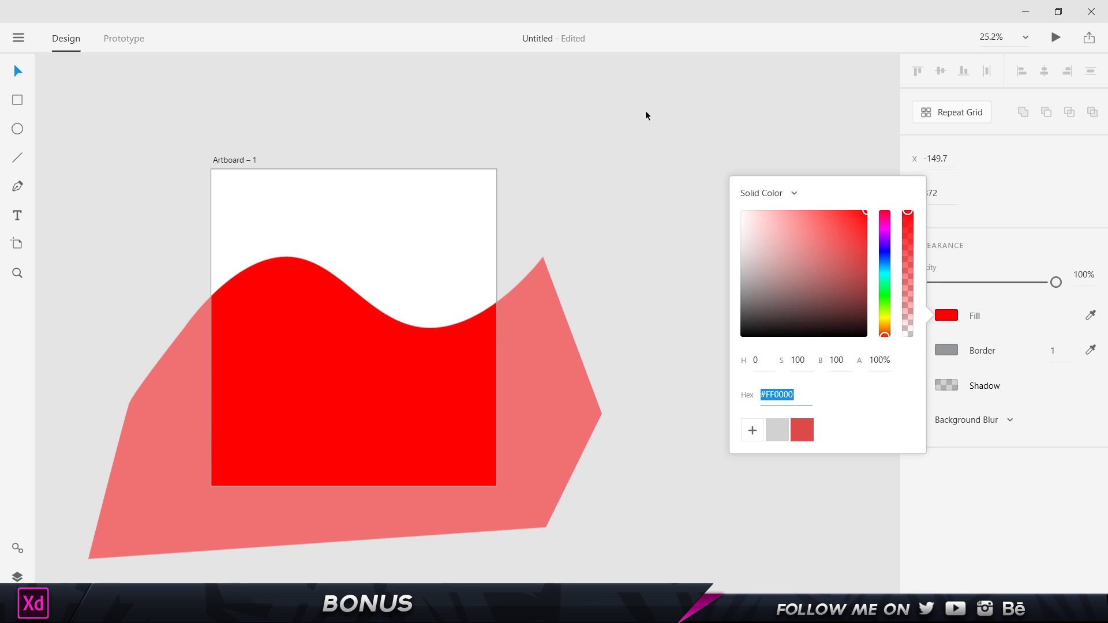
{"action": "left_click", "coordinate": [583, 475]}
Toggle a drop shadow on and off for the red shape, then recentre the artboard
{"action": "left_click", "coordinate": [282, 322]}
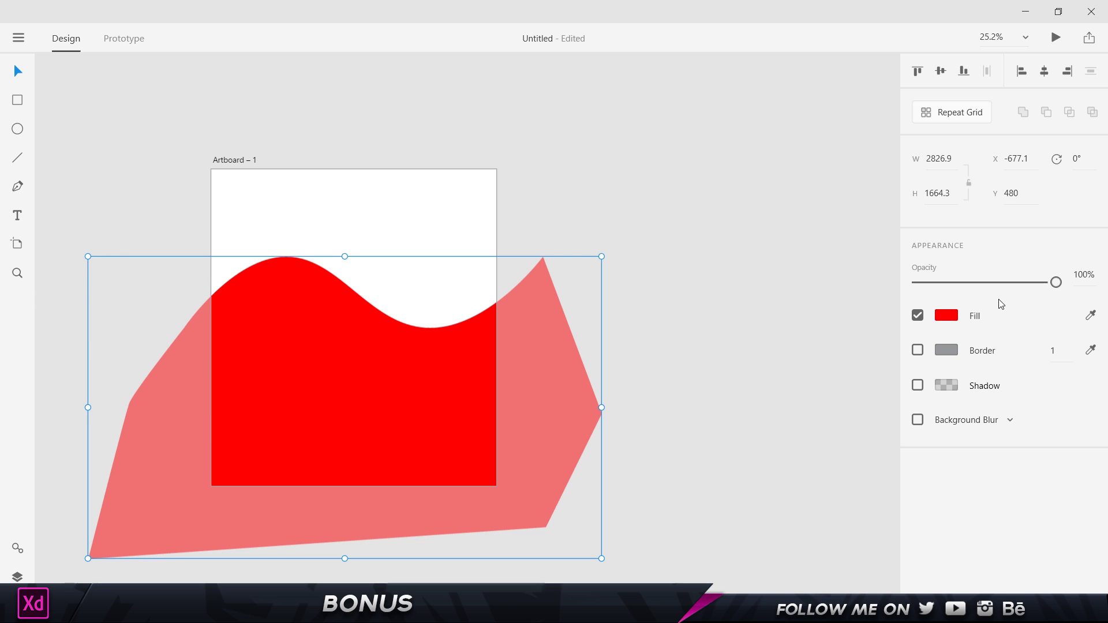
{"action": "left_click", "coordinate": [918, 385]}
{"action": "left_click", "coordinate": [917, 385]}
{"action": "key", "text": "Escape"}
{"action": "left_click", "coordinate": [332, 378]}
{"action": "left_click_drag", "start_coordinate": [141, 222], "coordinate": [279, 135]}
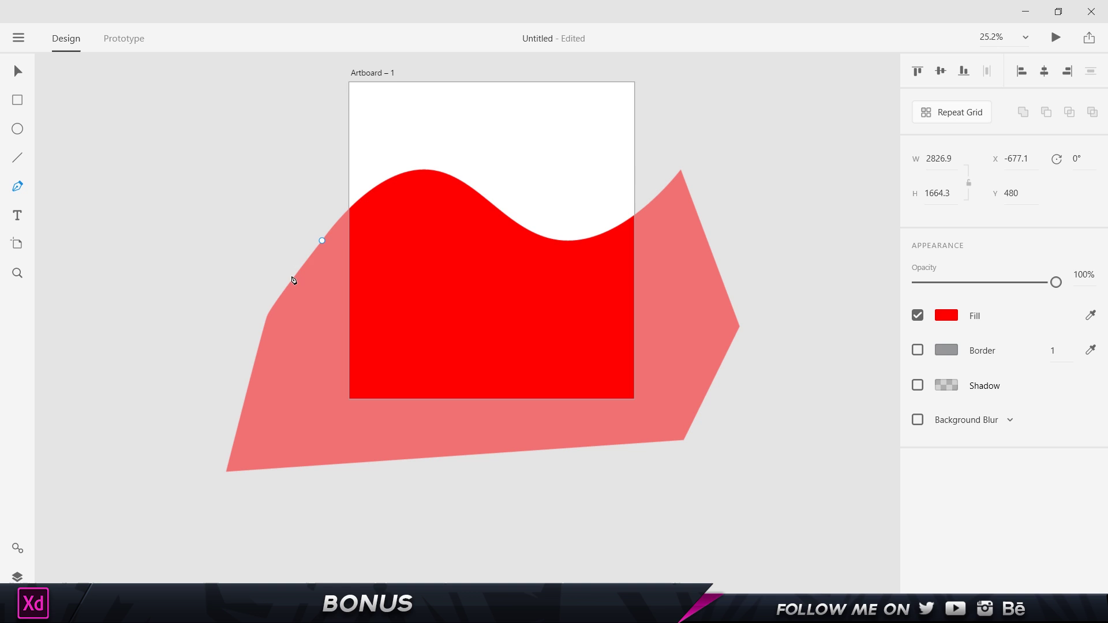
Retract the left anchor's handle and delete that anchor to straighten the red shape's left edge
{"action": "left_click", "coordinate": [322, 240]}
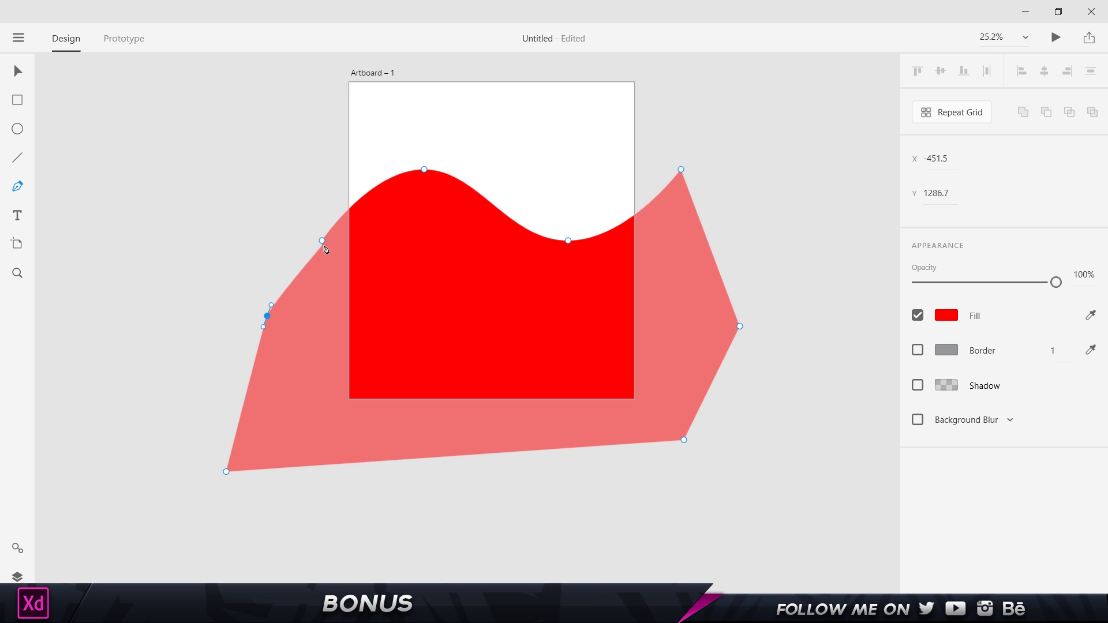
{"action": "key", "text": "v"}
{"action": "left_click", "coordinate": [321, 240]}
{"action": "left_click_drag", "start_coordinate": [272, 307], "coordinate": [267, 318]}
{"action": "left_click", "coordinate": [267, 315]}
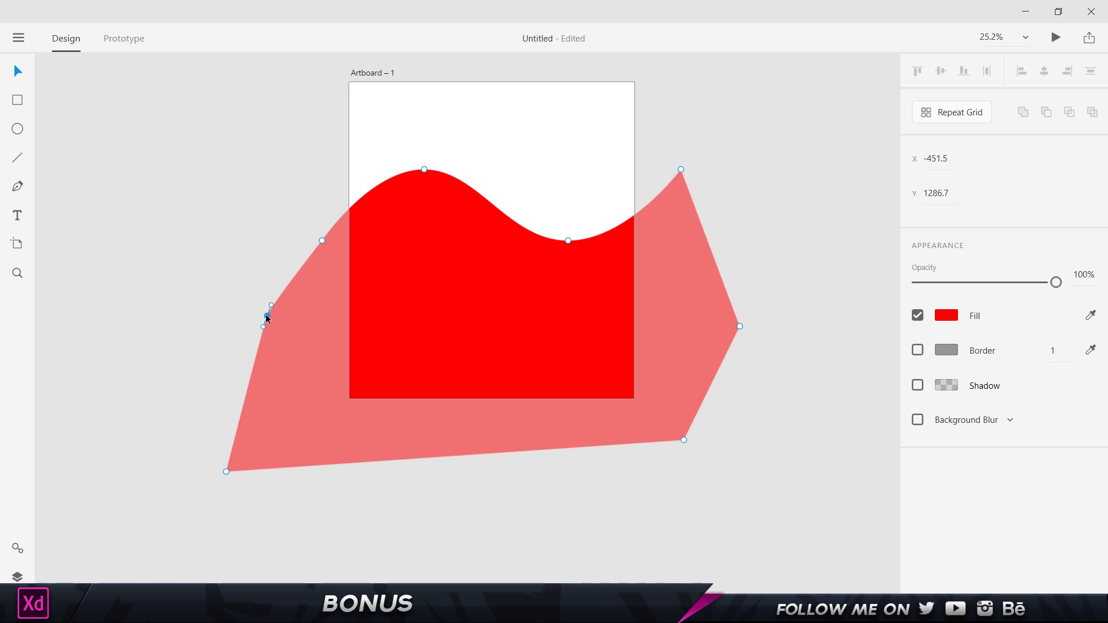
{"action": "key", "text": "Delete"}
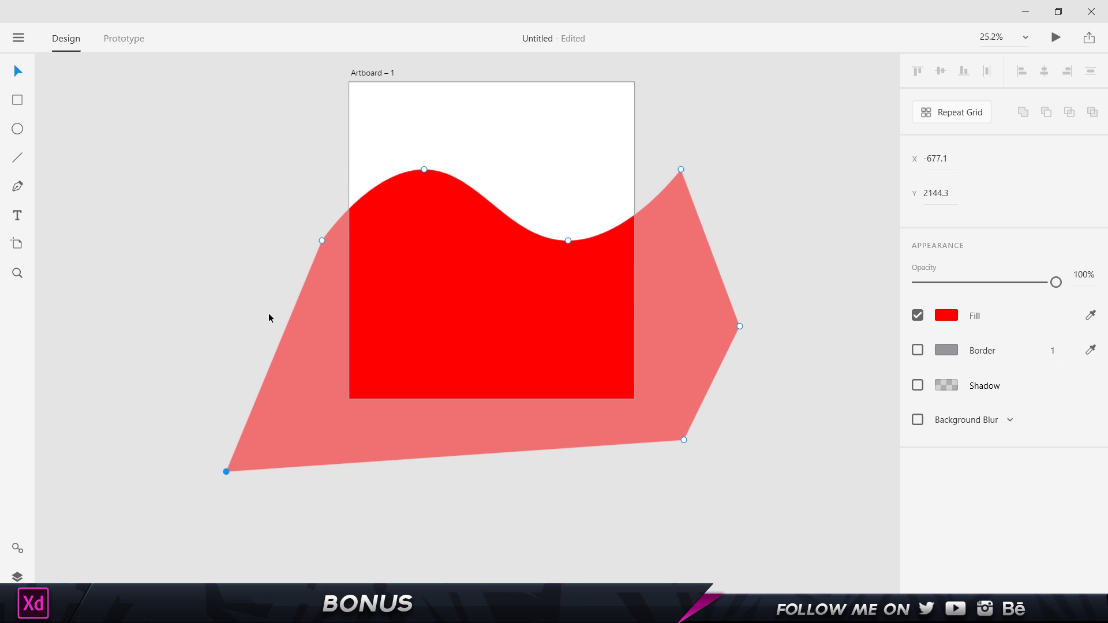
Add an extra anchor on the wavy top-left curve, undoing the trial drag outward
{"action": "key", "text": "p"}
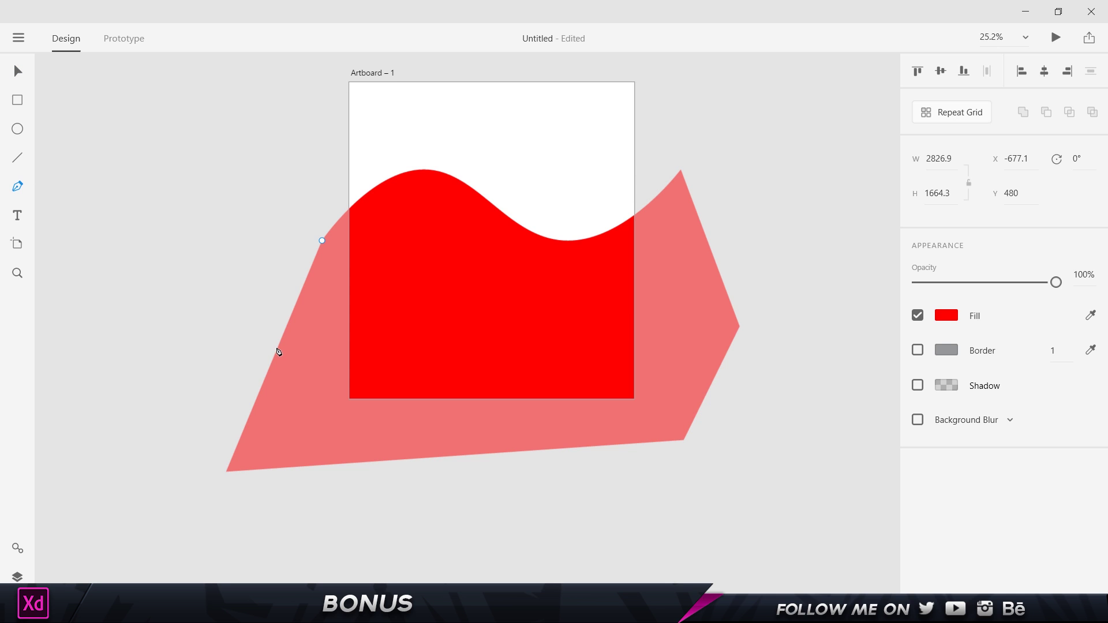
{"action": "key", "text": "Escape"}
{"action": "left_click", "coordinate": [377, 184]}
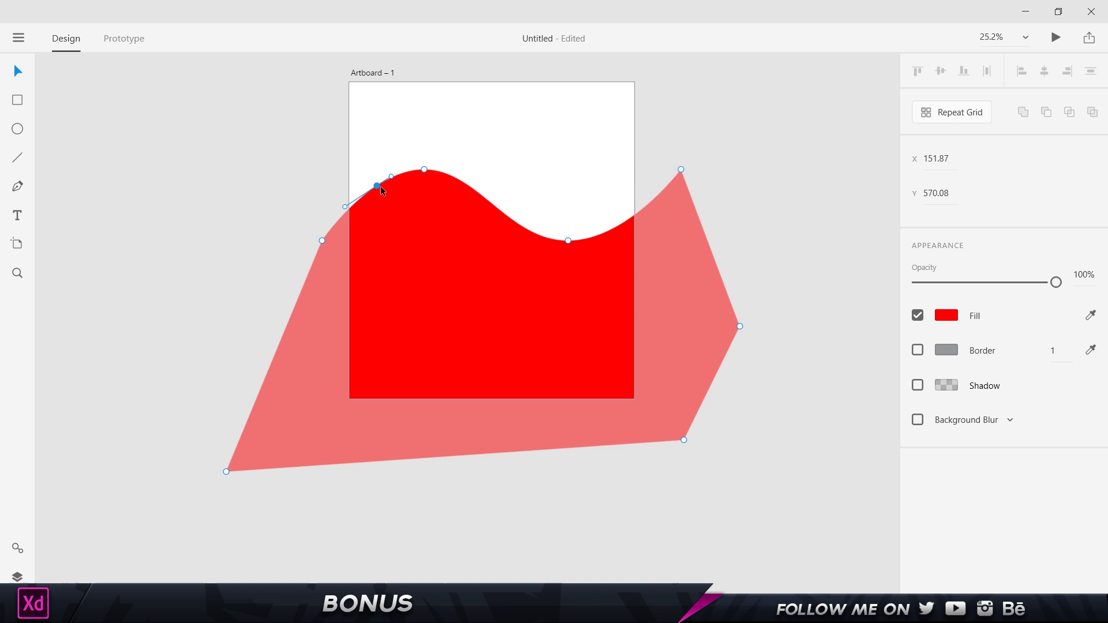
{"action": "left_click_drag", "start_coordinate": [377, 185], "coordinate": [444, 176]}
{"action": "key", "text": "ctrl+z"}
{"action": "key", "text": "ctrl+z"}
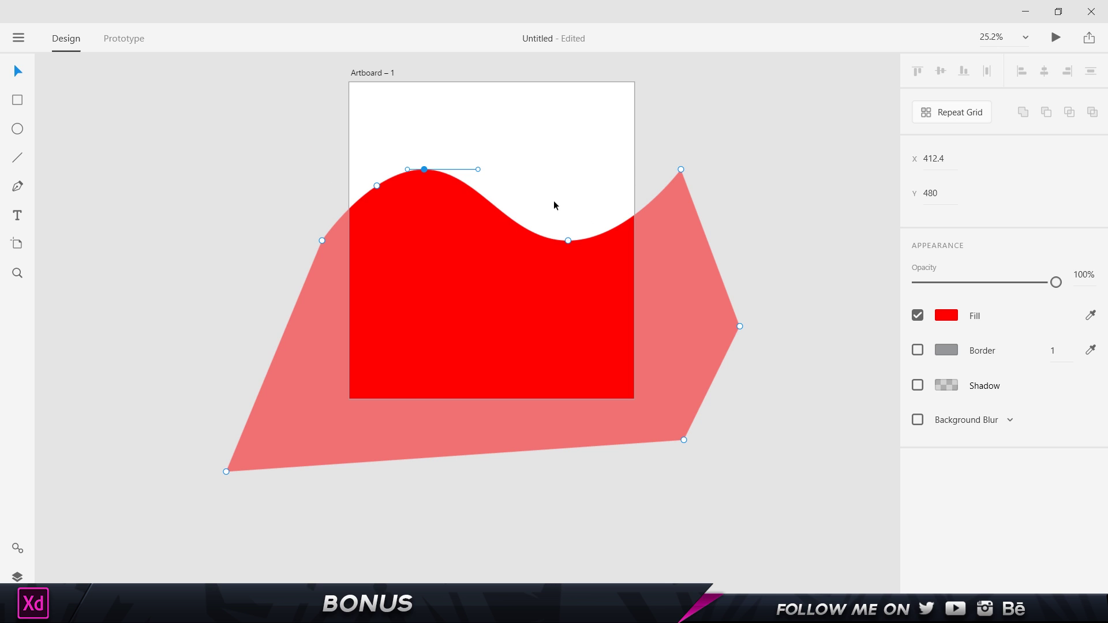
{"action": "left_click", "coordinate": [123, 146]}
{"action": "scroll", "coordinate": [122, 147], "scroll_direction": "up", "scroll_amount": 1}
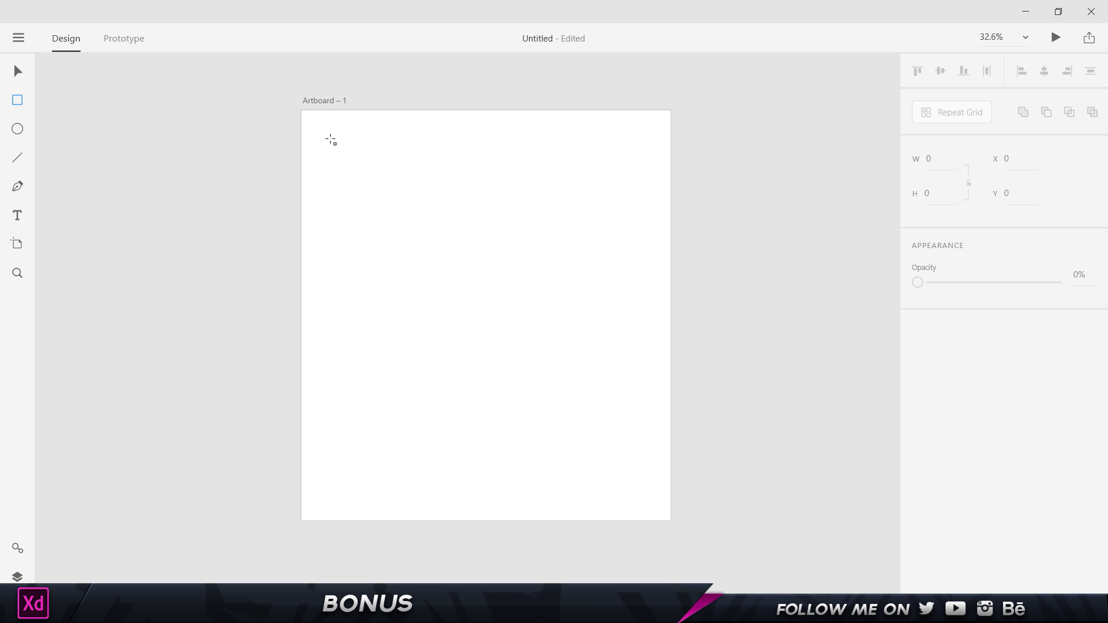
Draw a large rectangle on the artboard with a black fill
{"action": "mouse_move", "coordinate": [330, 139]}
{"action": "left_mouse_down"}
{"action": "mouse_move", "coordinate": [630, 408]}
{"action": "mouse_move", "coordinate": [650, 495]}
{"action": "left_mouse_up"}
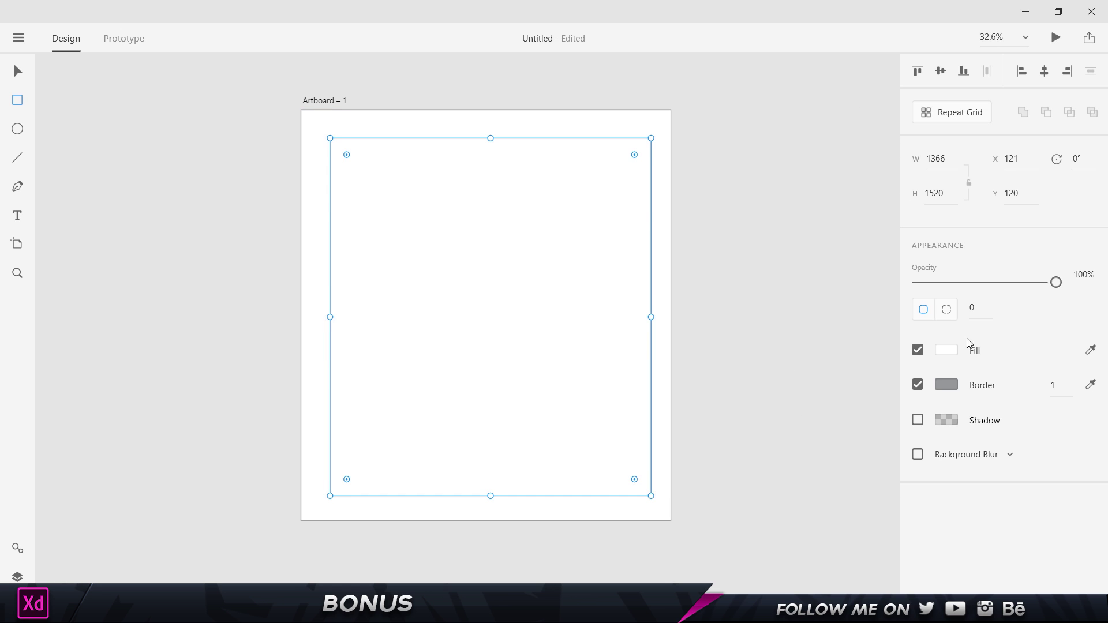
{"action": "left_click", "coordinate": [946, 350]}
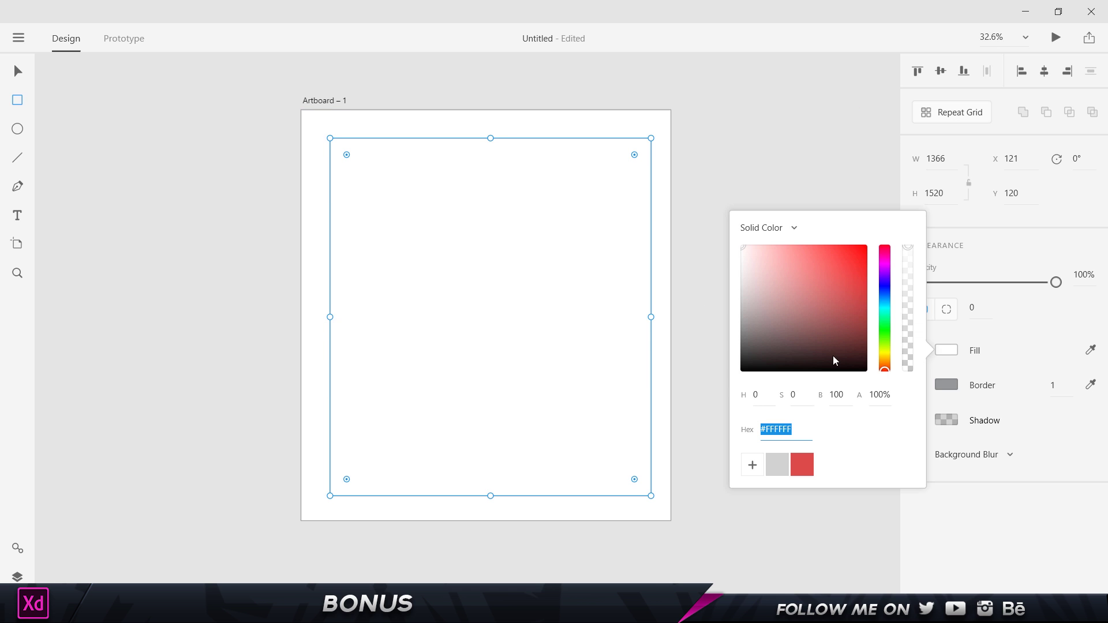
{"action": "left_click_drag", "start_coordinate": [842, 304], "coordinate": [707, 402]}
{"action": "key", "text": "Escape"}
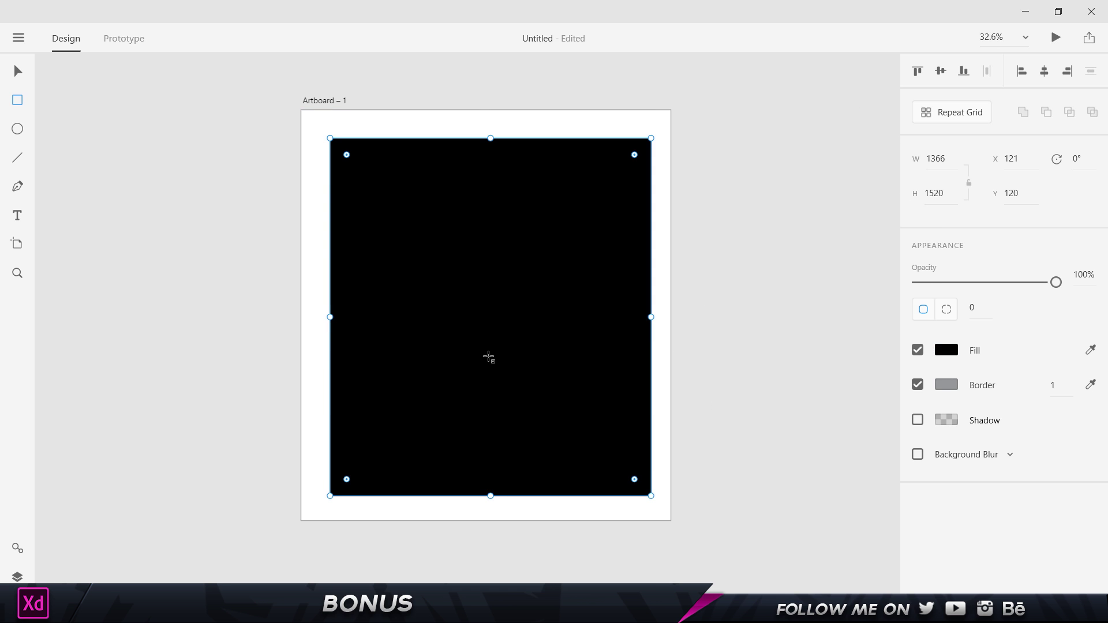
Draw a red-filled circle overlapping the rectangle's left edge, then deselect it
{"action": "left_click", "coordinate": [18, 130]}
{"action": "left_click_drag", "start_coordinate": [194, 204], "coordinate": [432, 428]}
{"action": "left_click", "coordinate": [945, 316]}
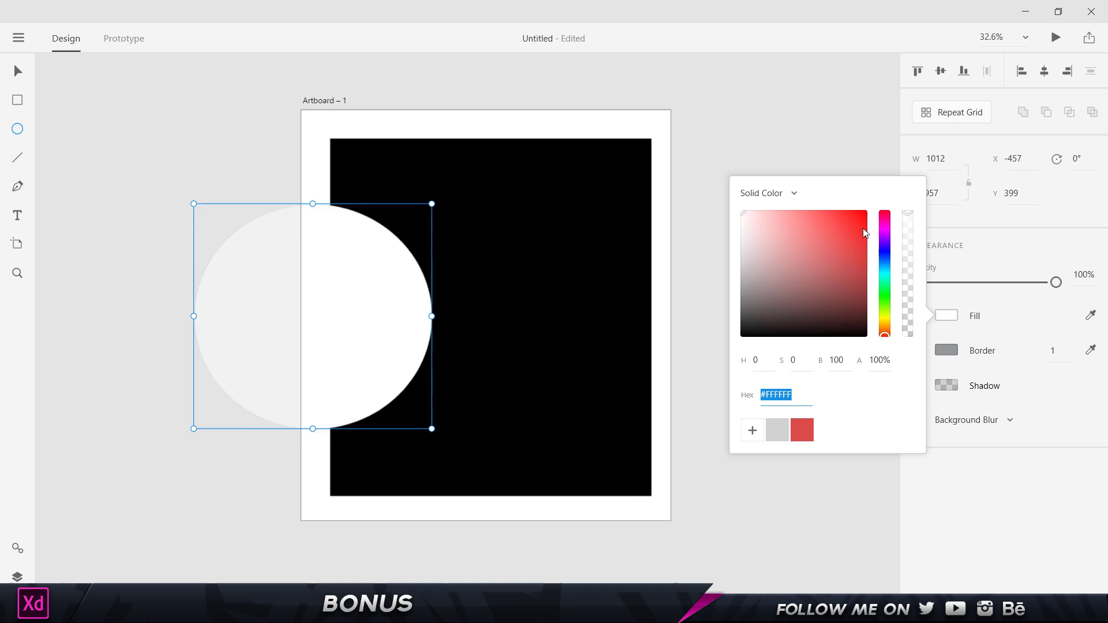
{"action": "left_click", "coordinate": [863, 224]}
{"action": "key", "text": "Escape"}
{"action": "key", "text": "v"}
{"action": "left_click", "coordinate": [156, 96]}
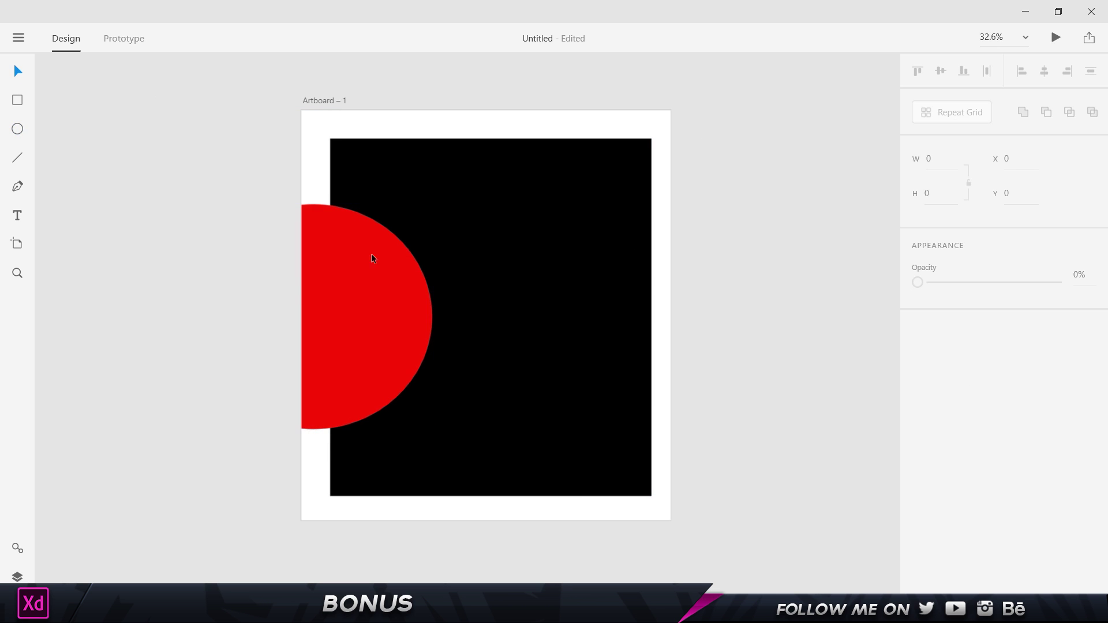
Unite the circle and rectangle with Add, try a red fill, then undo it
{"action": "left_click_drag", "start_coordinate": [205, 94], "coordinate": [545, 495]}
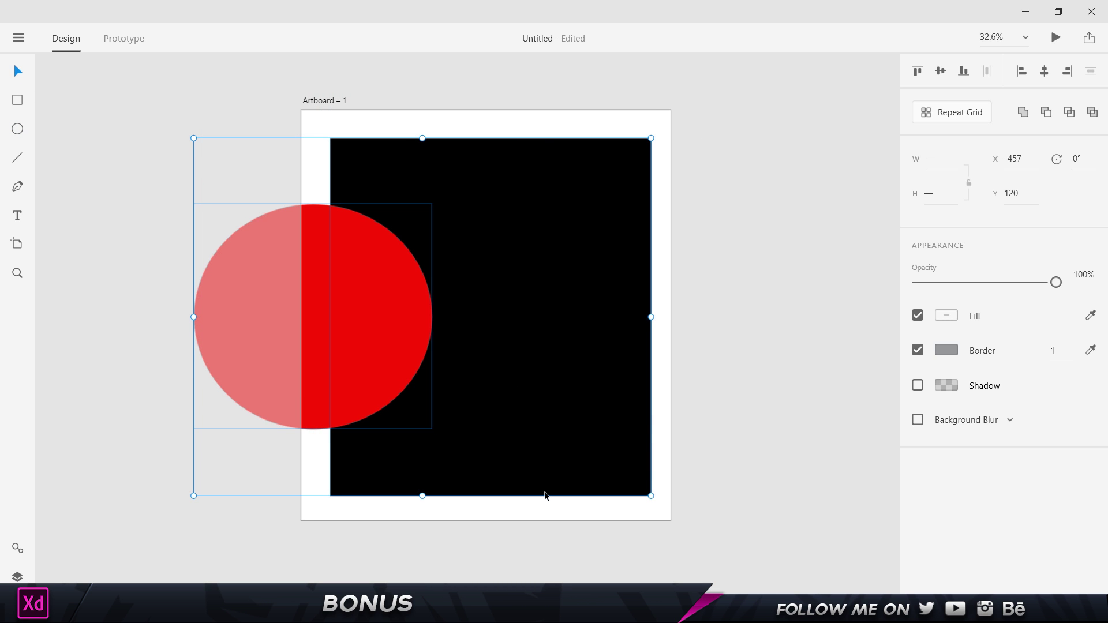
{"action": "left_click", "coordinate": [1022, 113]}
{"action": "left_click", "coordinate": [739, 251]}
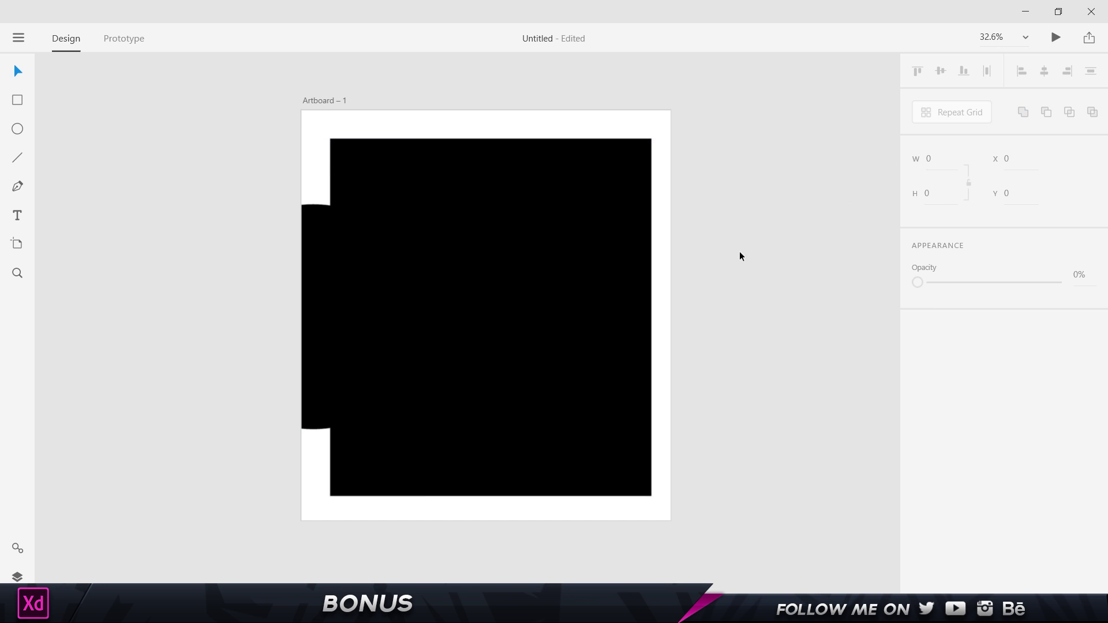
{"action": "left_click", "coordinate": [437, 271]}
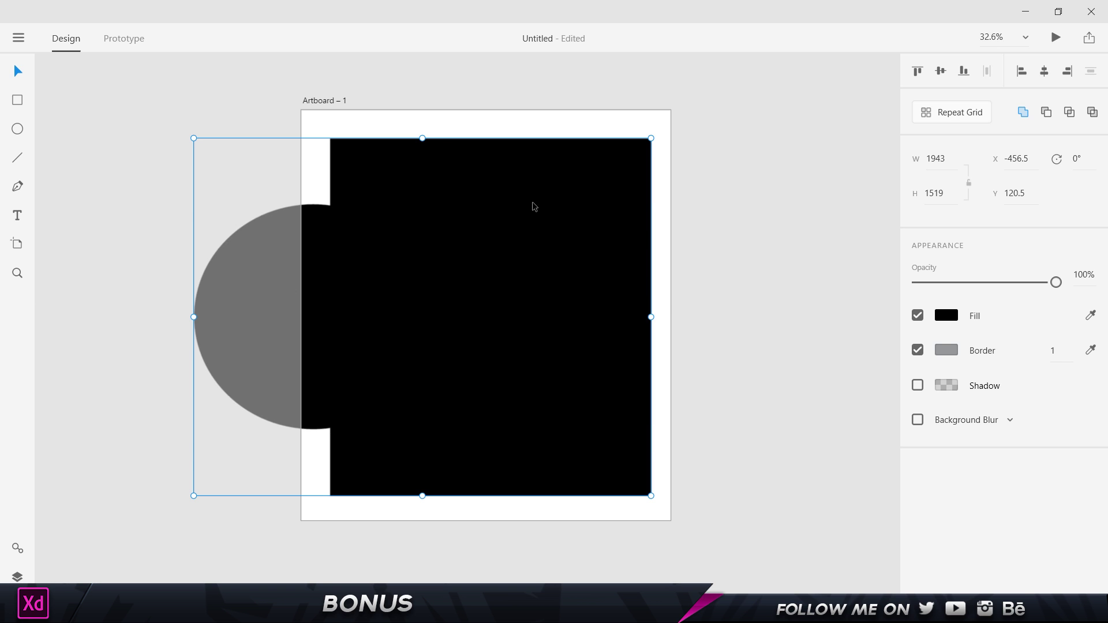
{"action": "left_click", "coordinate": [945, 316]}
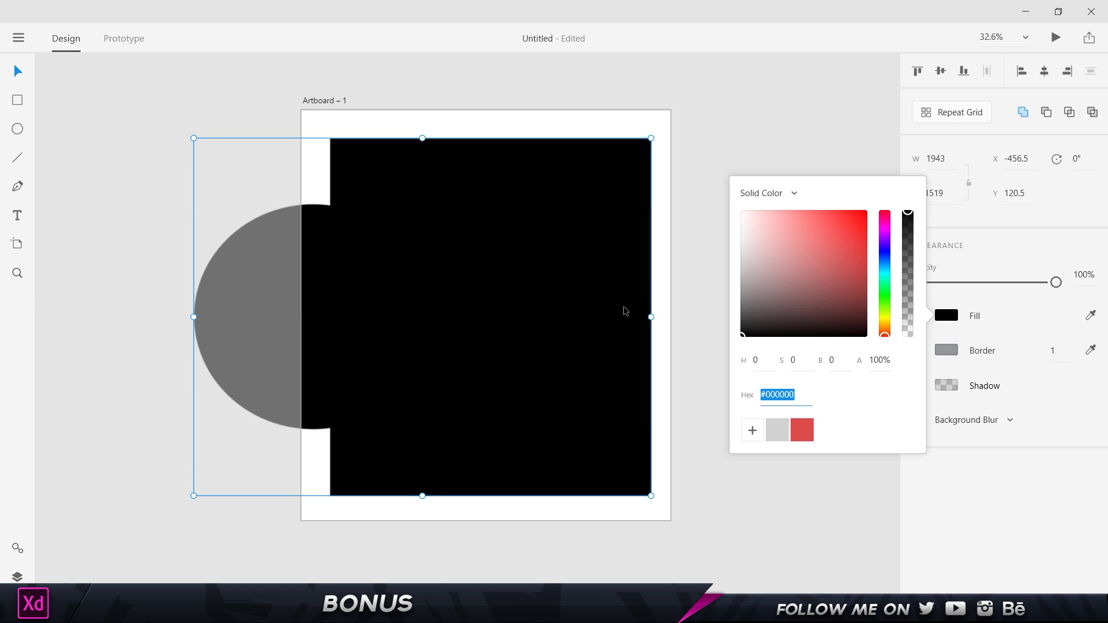
{"action": "left_click", "coordinate": [866, 213]}
{"action": "left_click", "coordinate": [838, 123]}
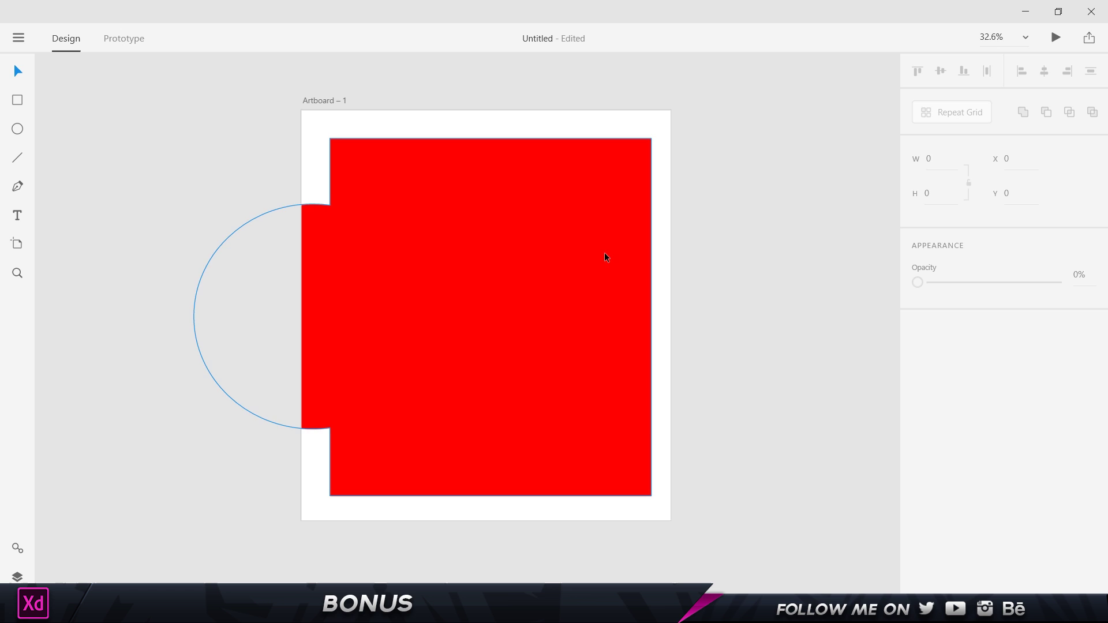
{"action": "key", "text": "ctrl+z"}
{"action": "key", "text": "ctrl+z"}
{"action": "key", "text": "ctrl+z"}
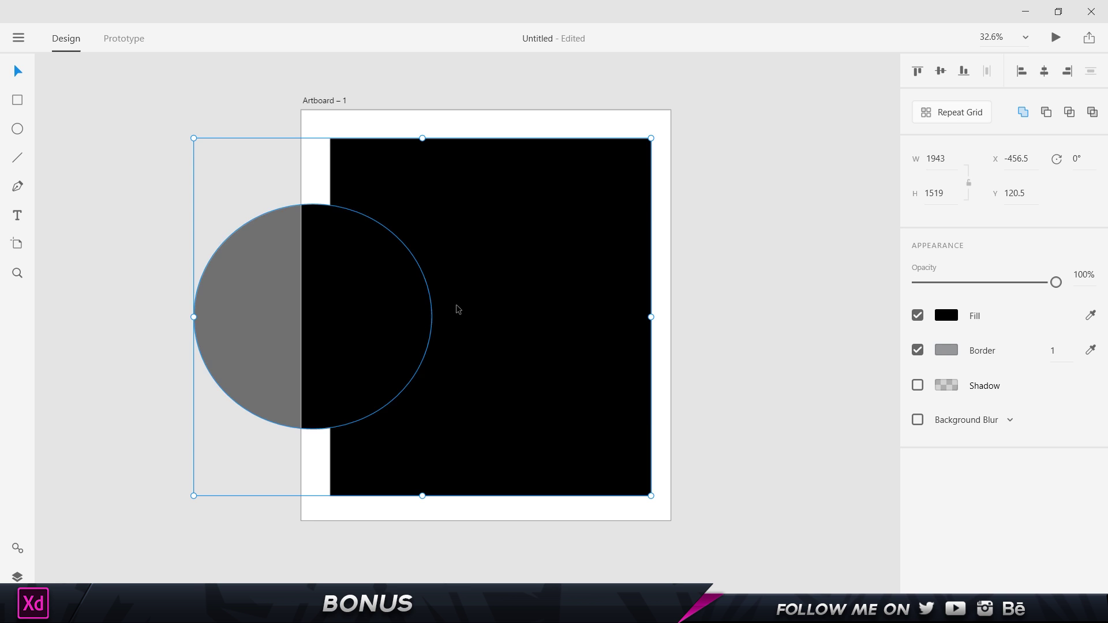
Subtract the circle from the rectangle, then ungroup the result back into two shapes
{"action": "key", "text": "ctrl+a"}
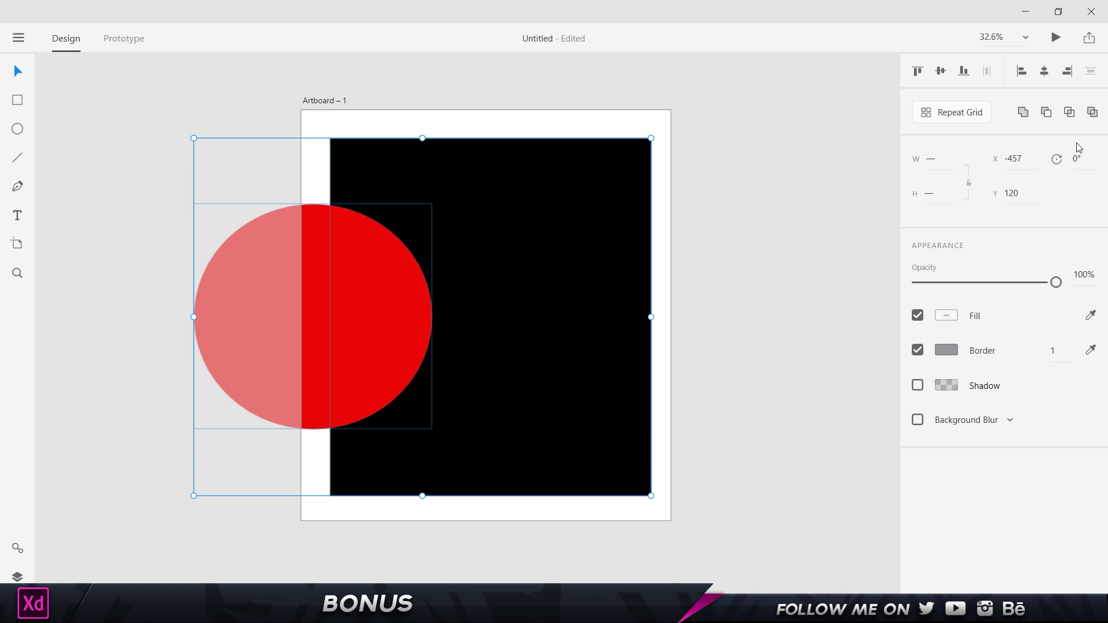
{"action": "left_click", "coordinate": [1045, 115]}
{"action": "left_click", "coordinate": [846, 173]}
{"action": "left_click", "coordinate": [483, 272]}
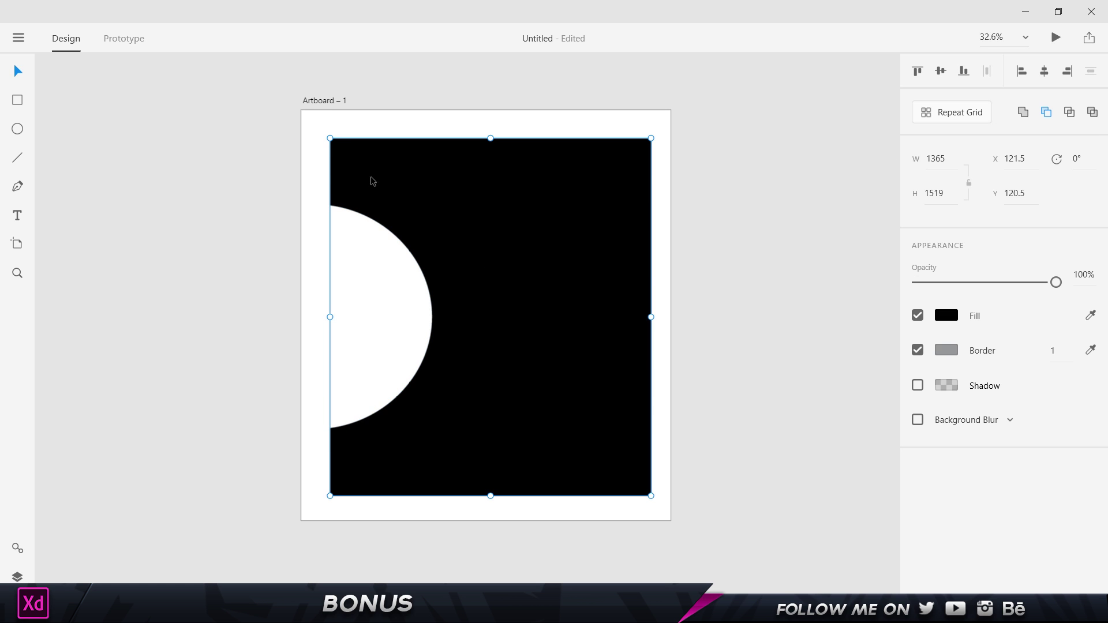
{"action": "right_click", "coordinate": [410, 207]}
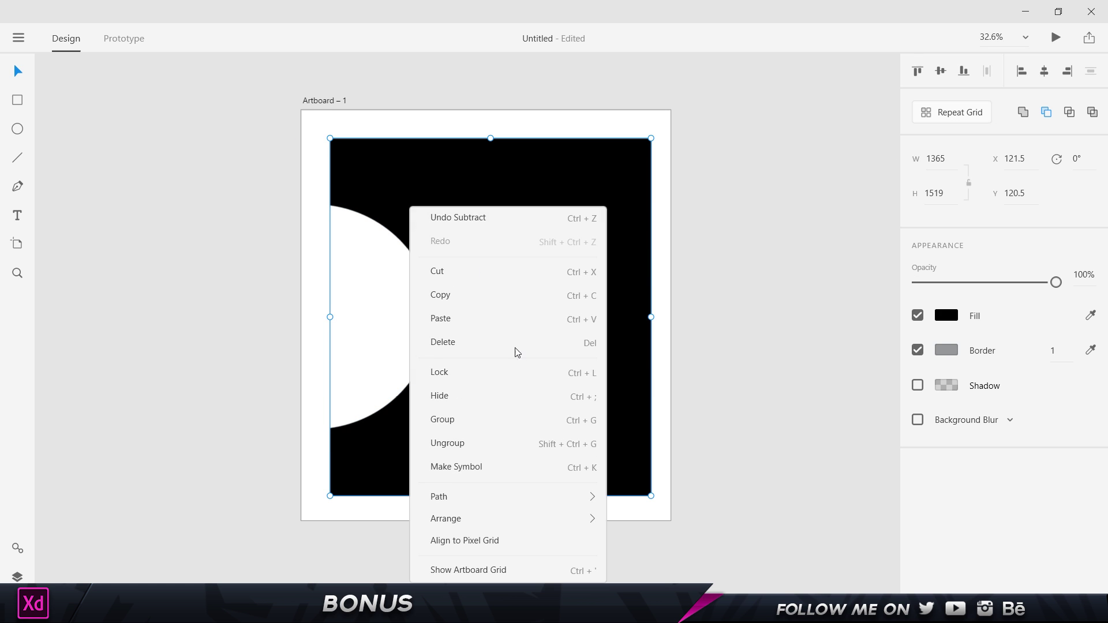
{"action": "left_click", "coordinate": [457, 443]}
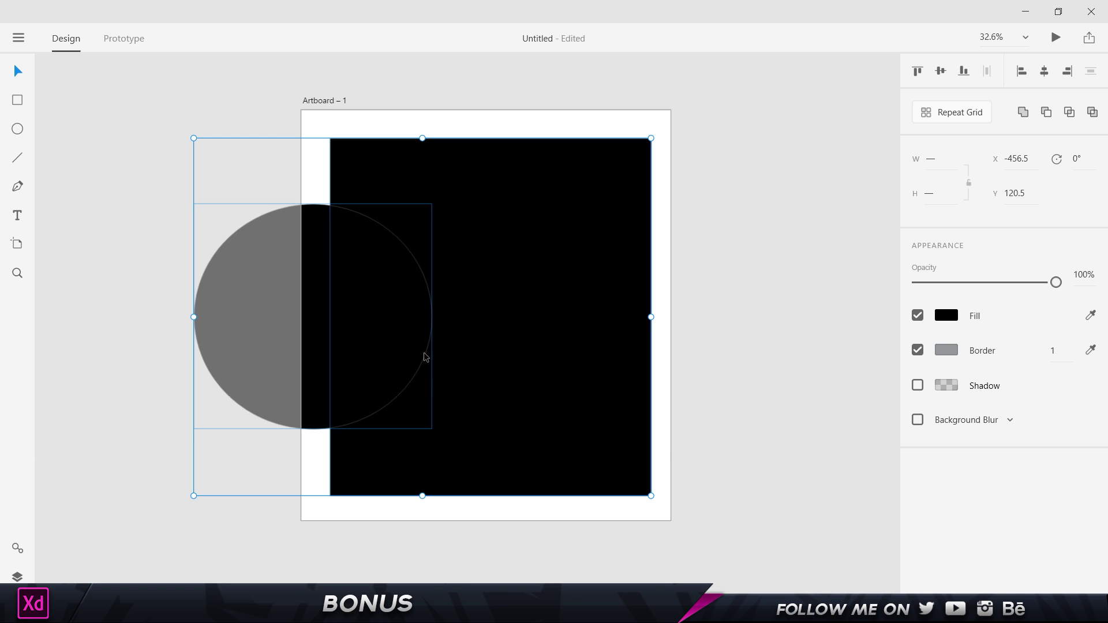
Mask the rectangle with the circle shape, then ungroup the mask again
{"action": "right_click", "coordinate": [470, 222]}
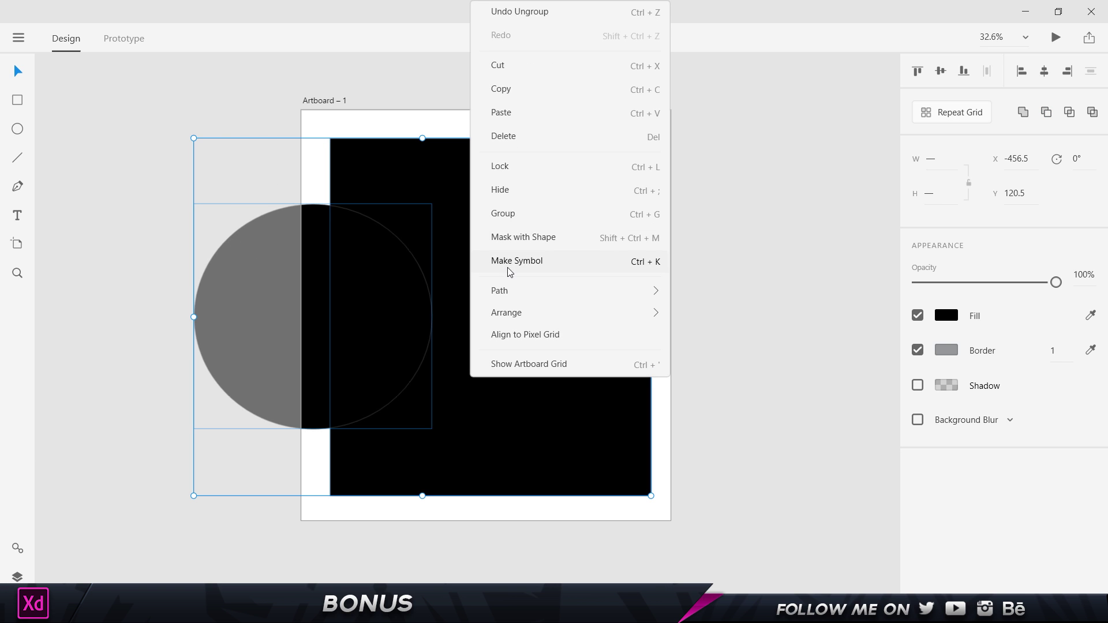
{"action": "left_click", "coordinate": [521, 238]}
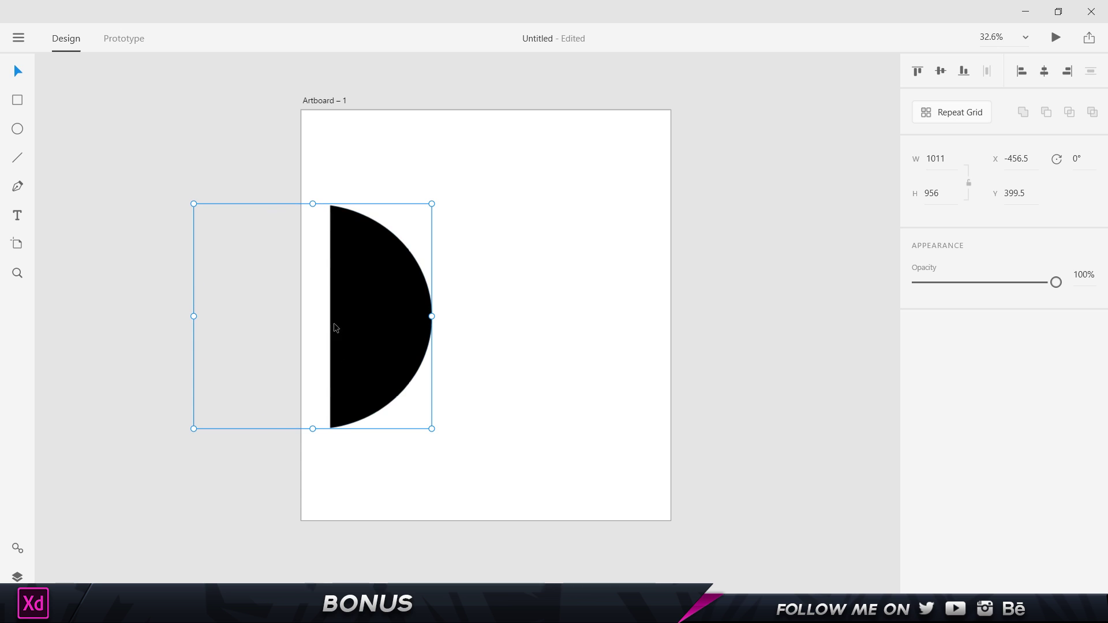
{"action": "key", "text": "ctrl+shift+g"}
{"action": "right_click", "coordinate": [447, 230]}
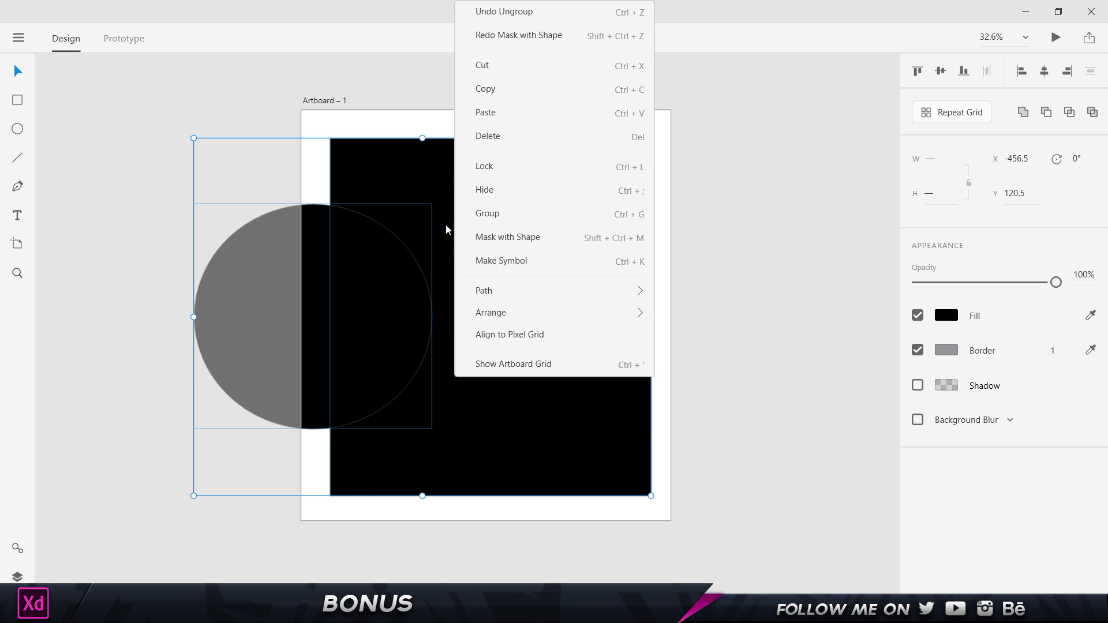
{"action": "key", "text": "Escape"}
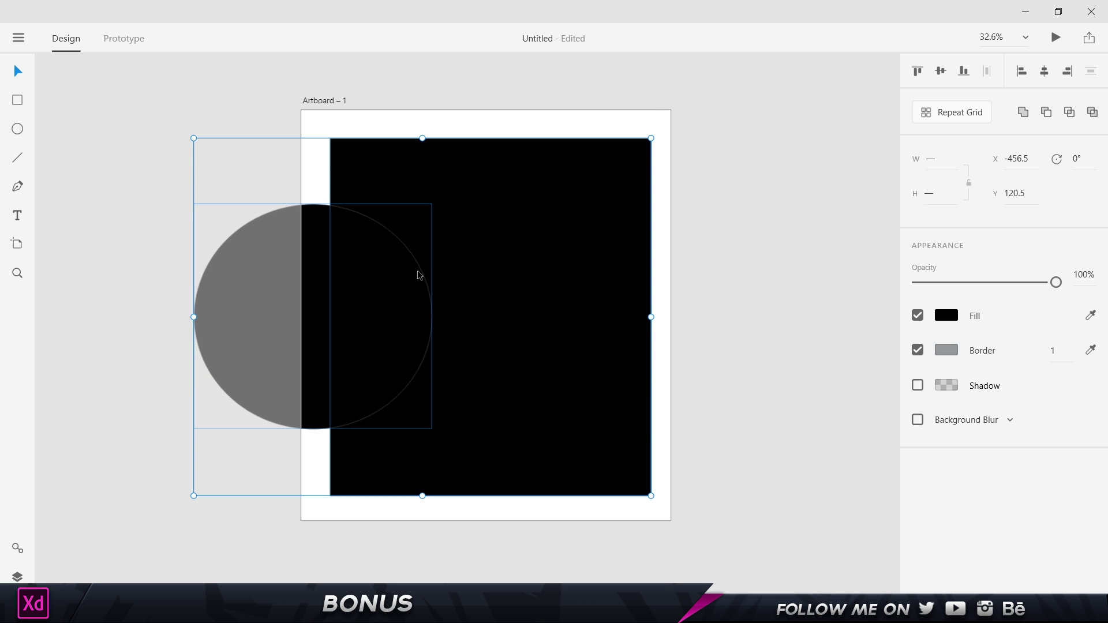
{"action": "left_click", "coordinate": [1073, 113]}
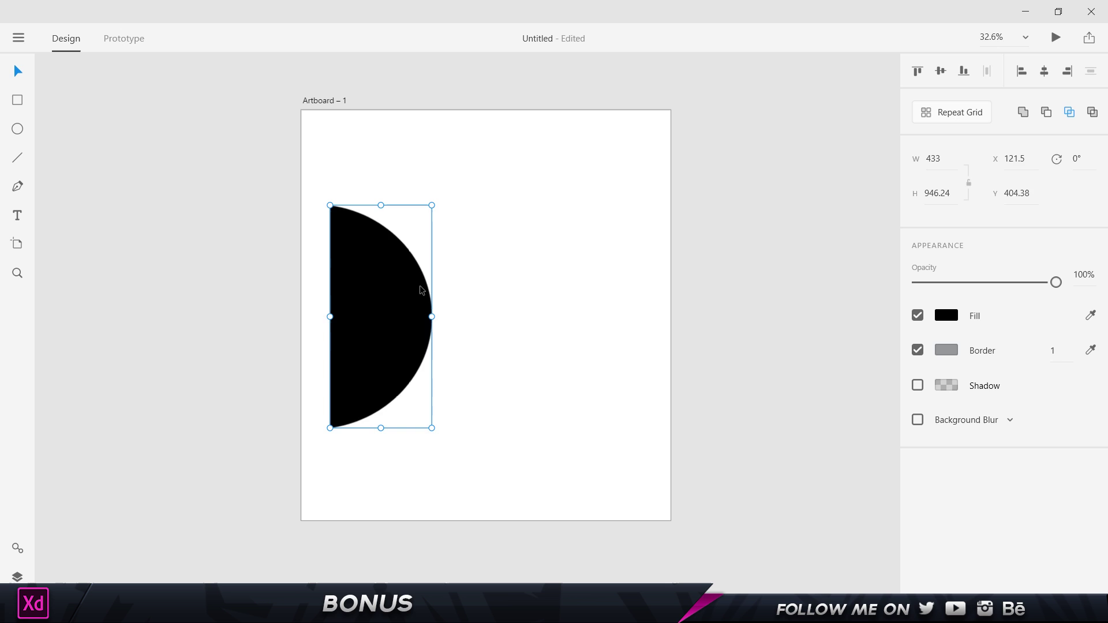
{"action": "key", "text": "ctrl+z"}
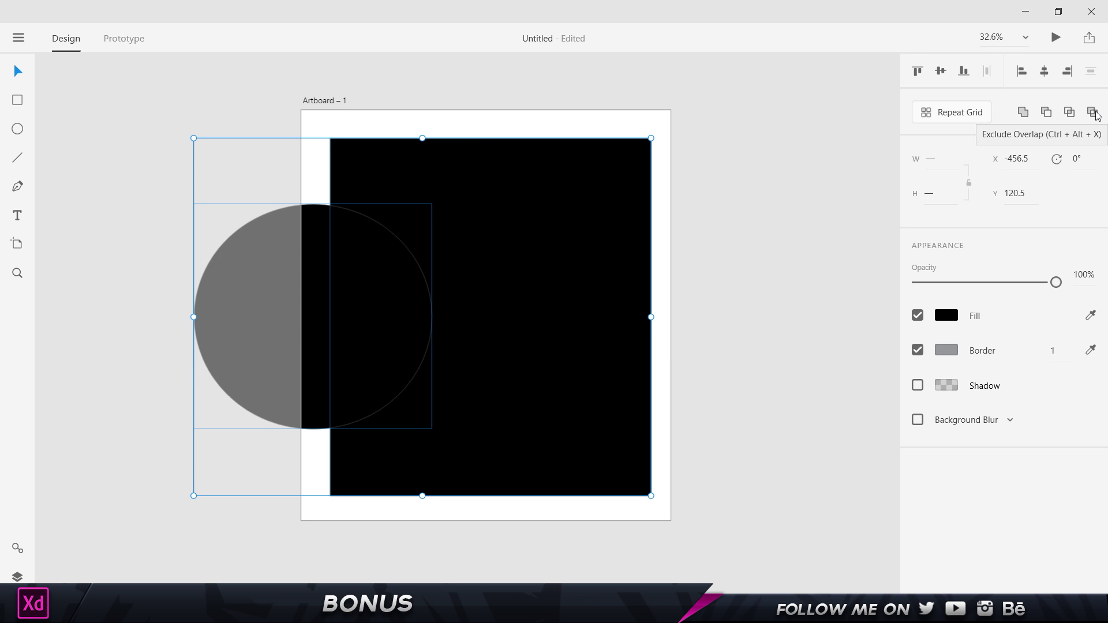
{"action": "left_click", "coordinate": [1092, 112]}
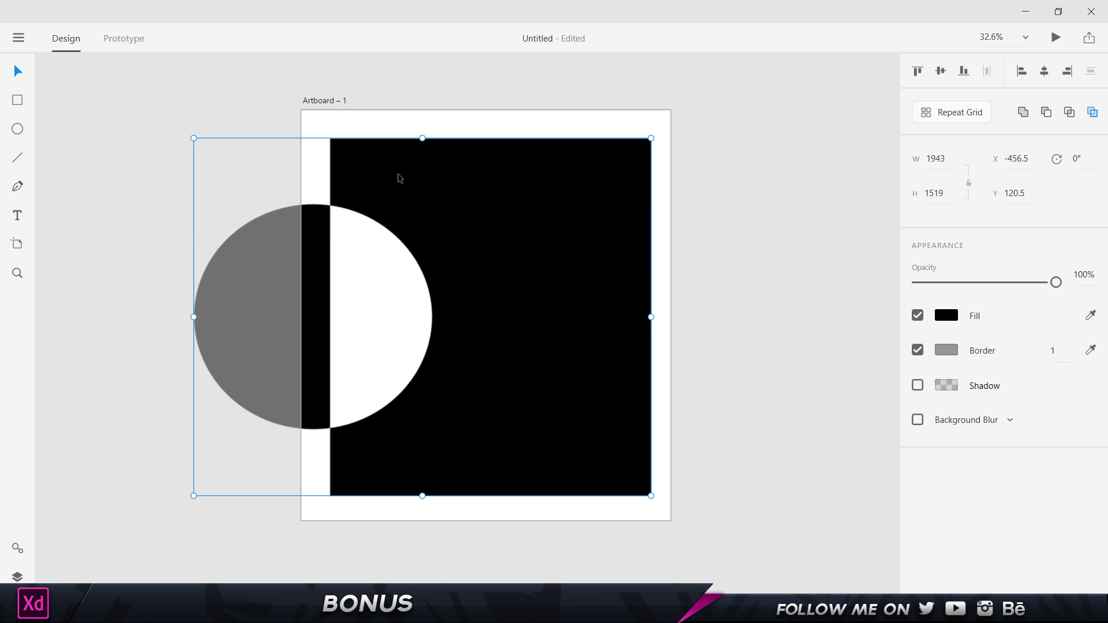
{"action": "right_click", "coordinate": [448, 200]}
{"action": "left_click", "coordinate": [537, 435]}
{"action": "key", "text": "Escape"}
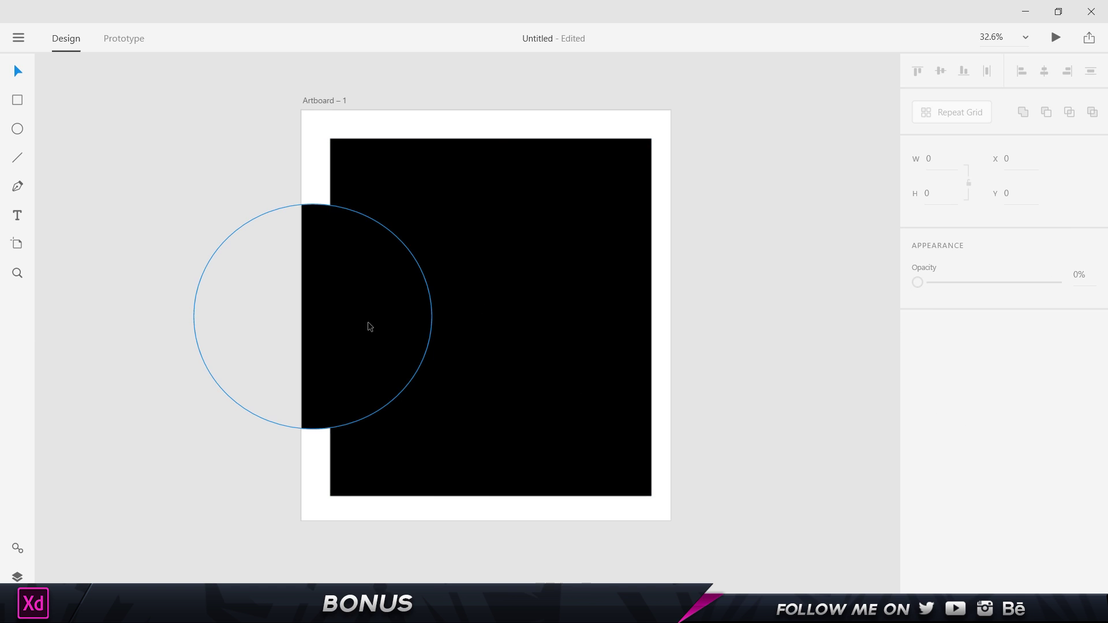
{"action": "left_click", "coordinate": [370, 326]}
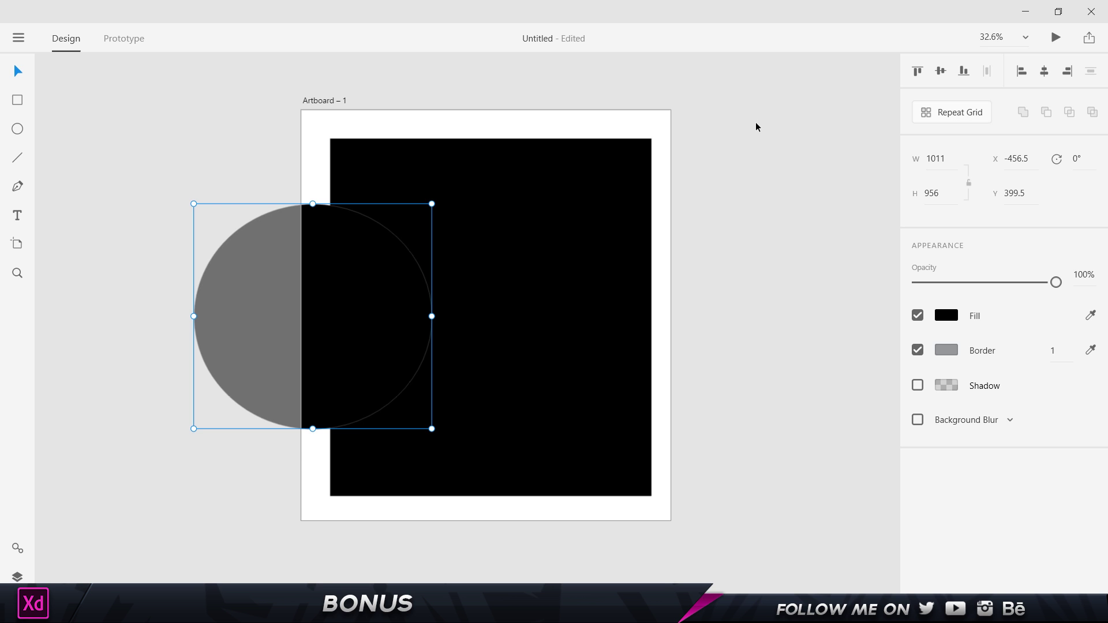
{"action": "left_click", "coordinate": [695, 127]}
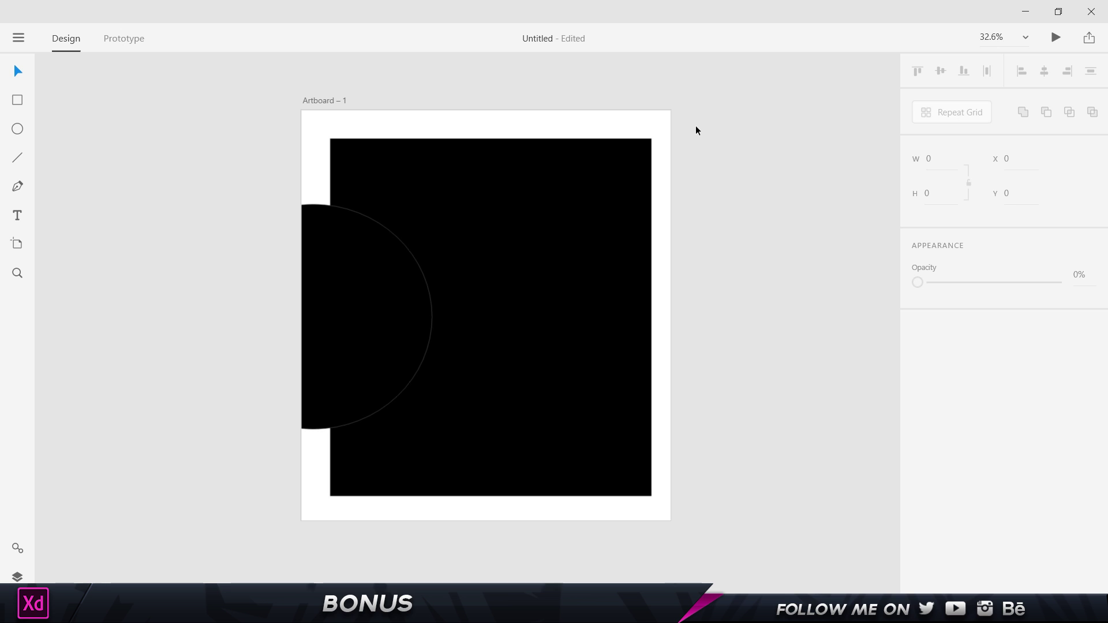